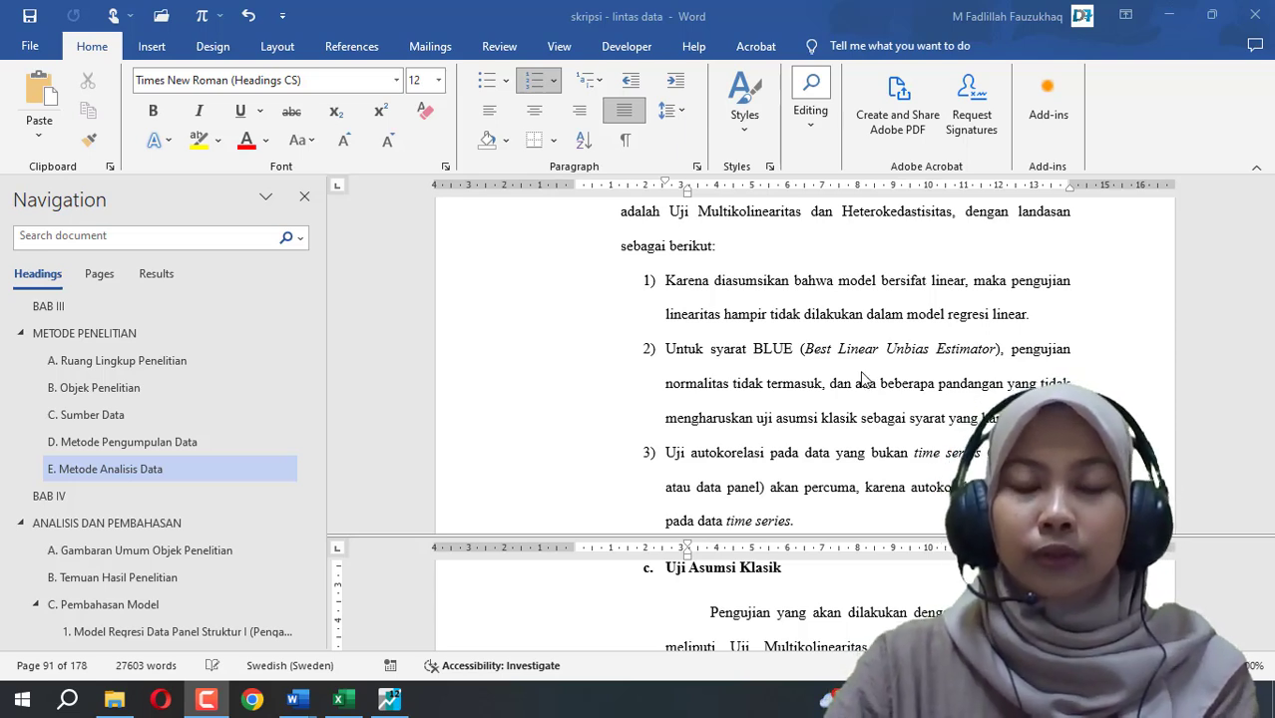
# Step: Read the Uji Multikolinearitas section of the thesis for its explanation and the correlation threshold between independent variables
pyautogui.scroll(-10, 858, 381)
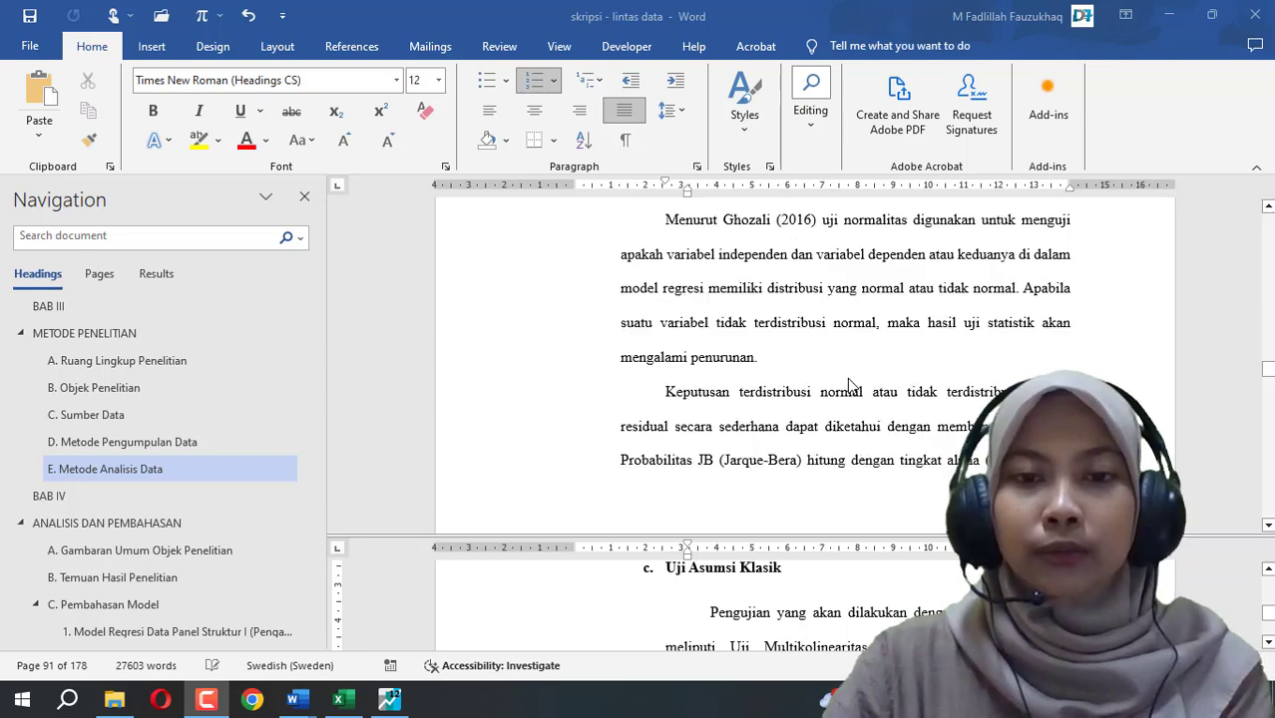
pyautogui.scroll(-3, 850, 385)
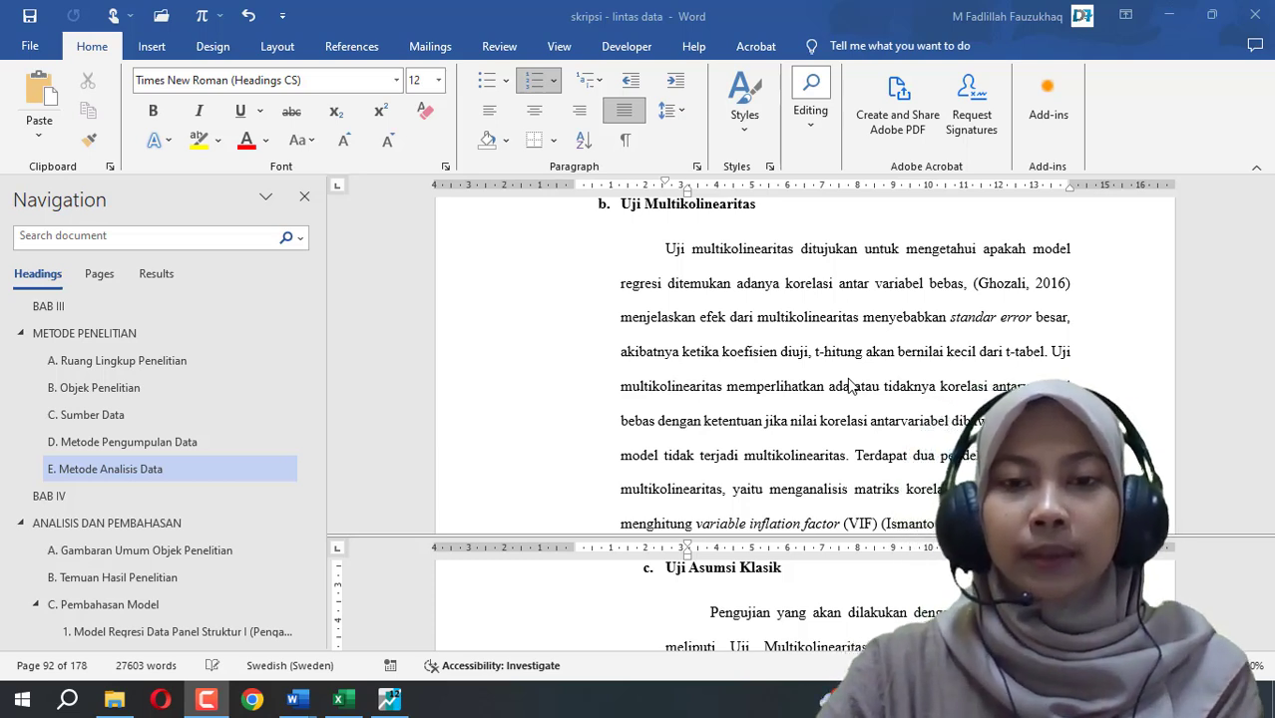
pyautogui.doubleClick(966, 394)
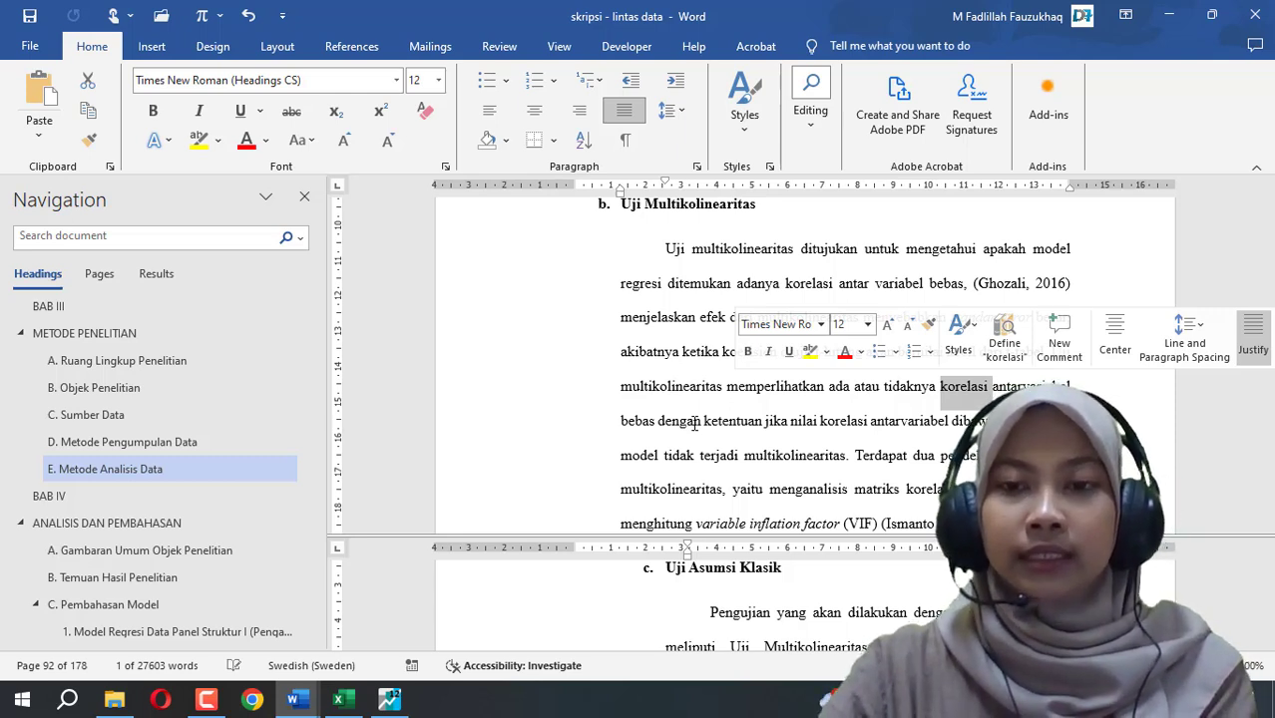
pyautogui.click(792, 456)
pyautogui.scroll(-1, 818, 437)
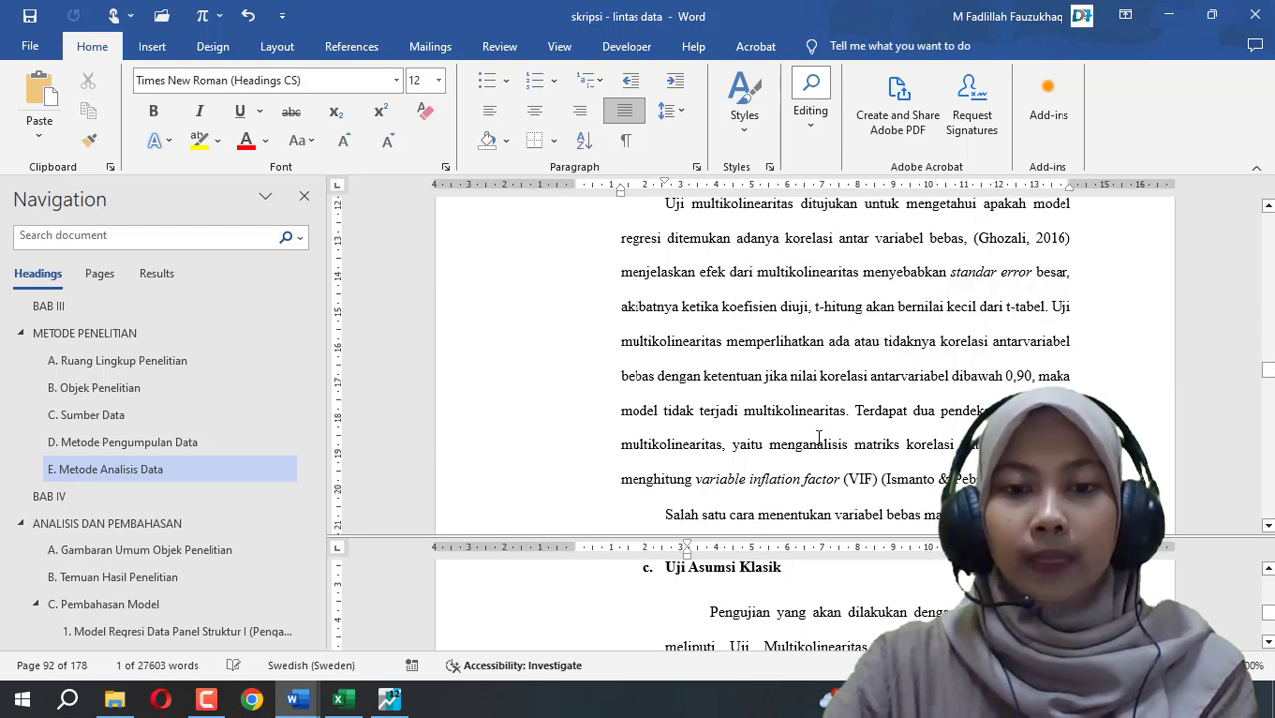
pyautogui.scroll(-1, 819, 437)
pyautogui.scroll(-2, 827, 384)
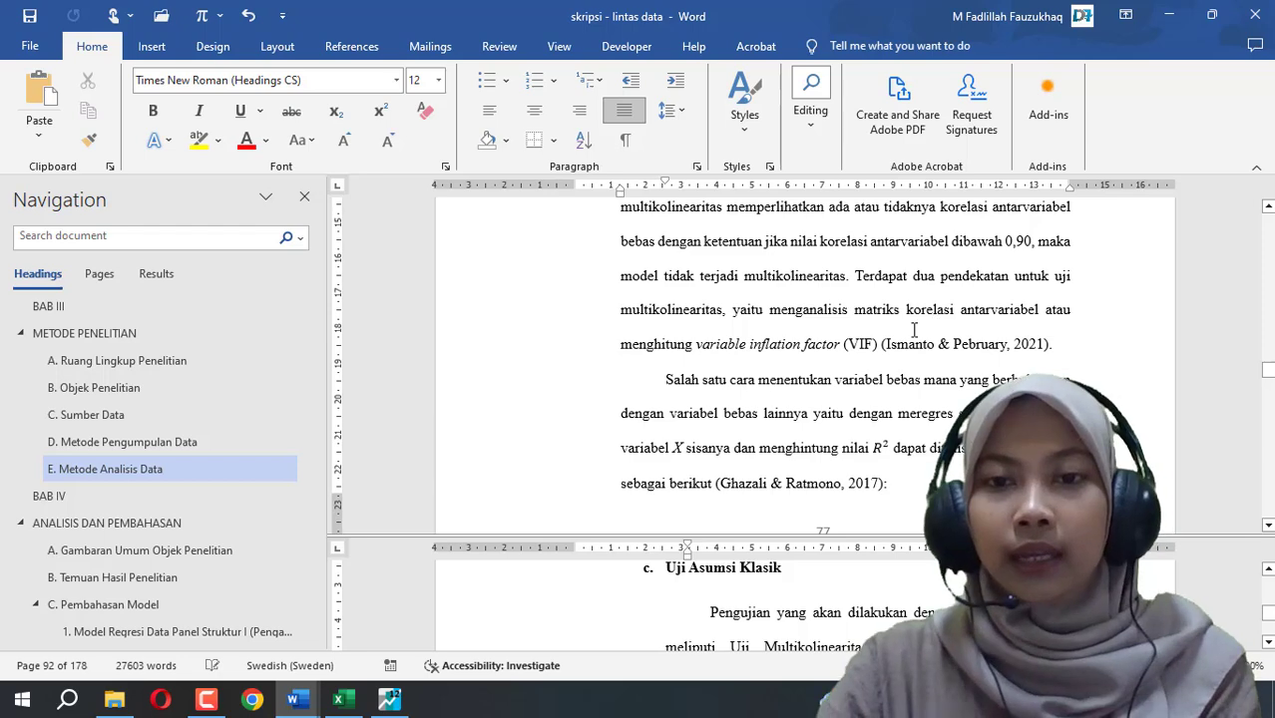
pyautogui.scroll(1, 878, 346)
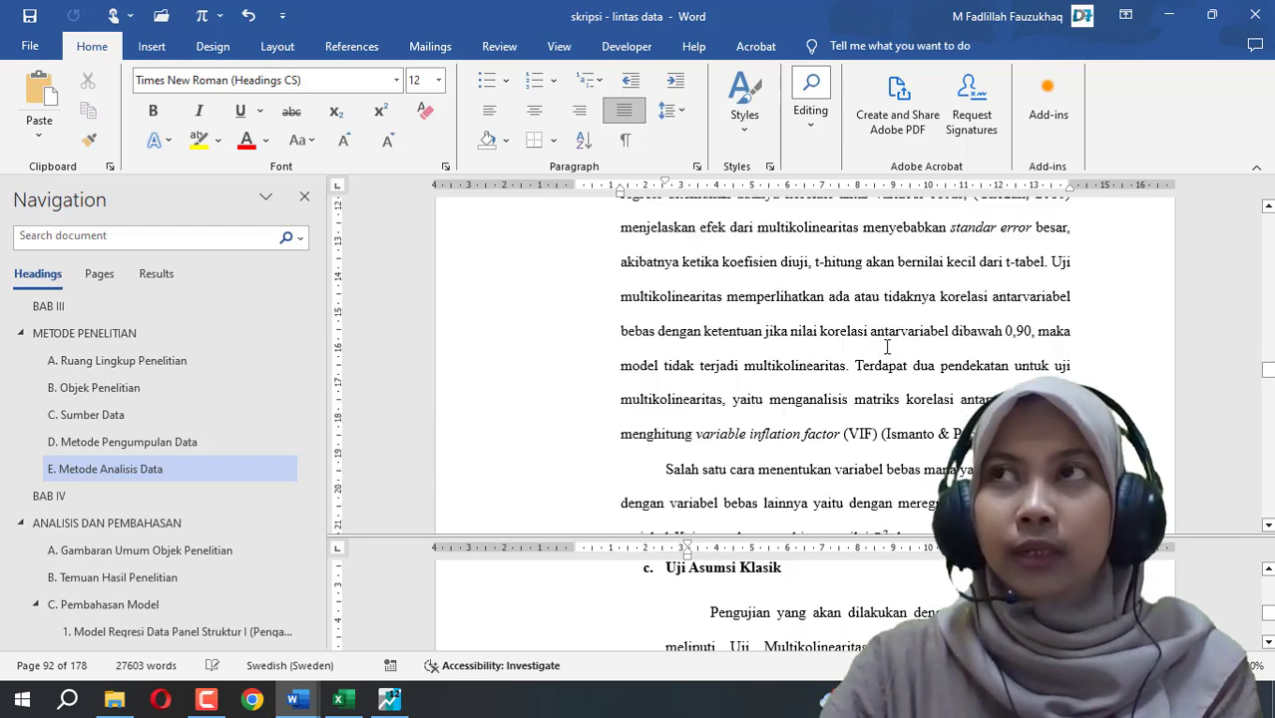
pyautogui.scroll(2, 910, 379)
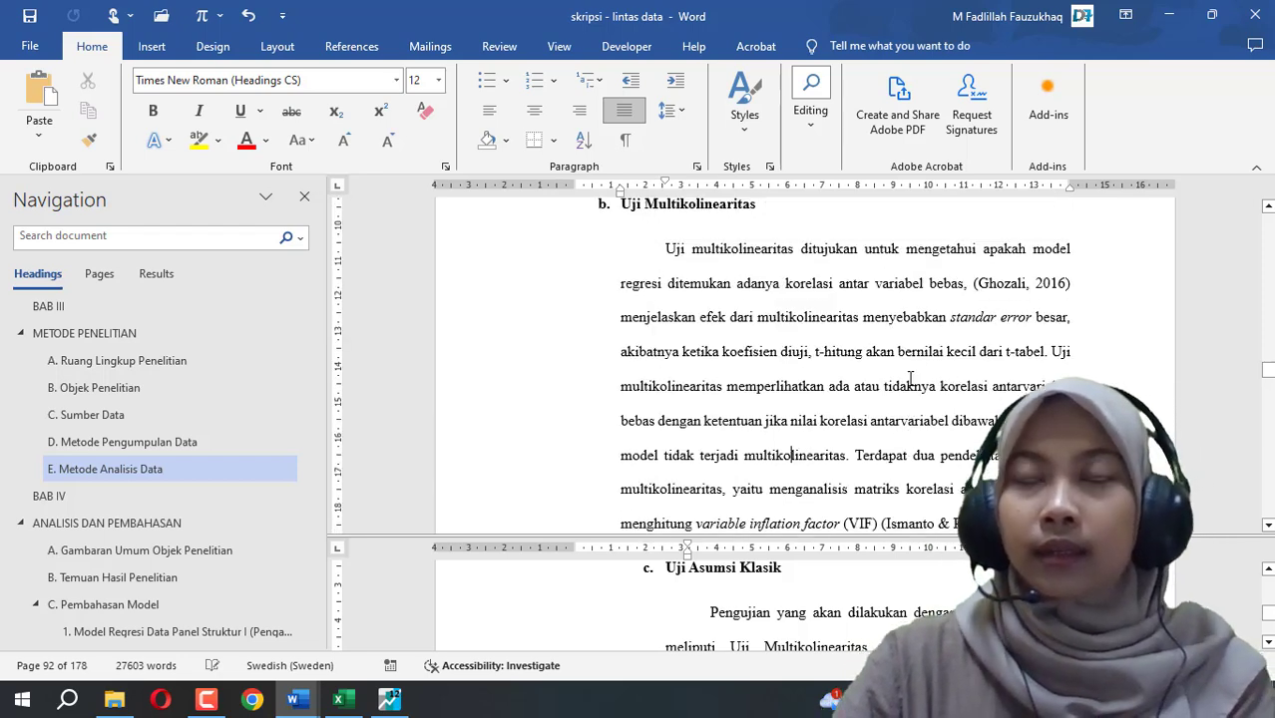
pyautogui.scroll(-1, 910, 379)
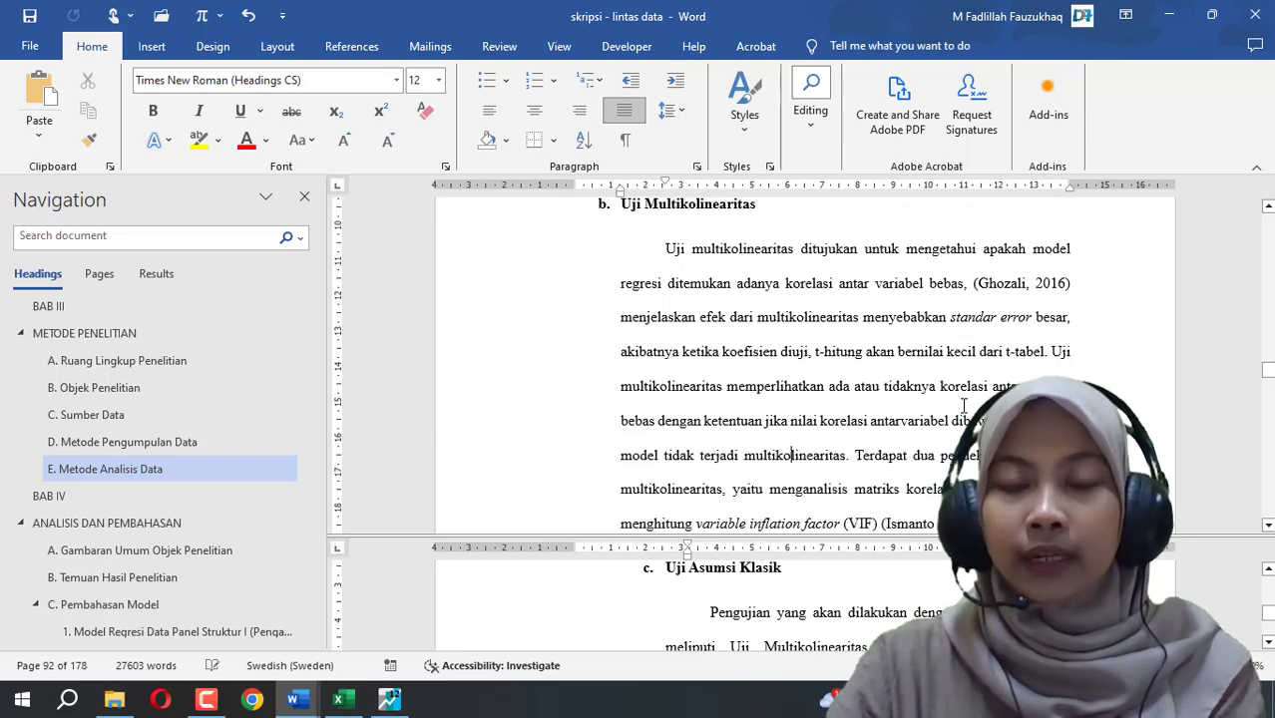
pyautogui.scroll(-2, 964, 405)
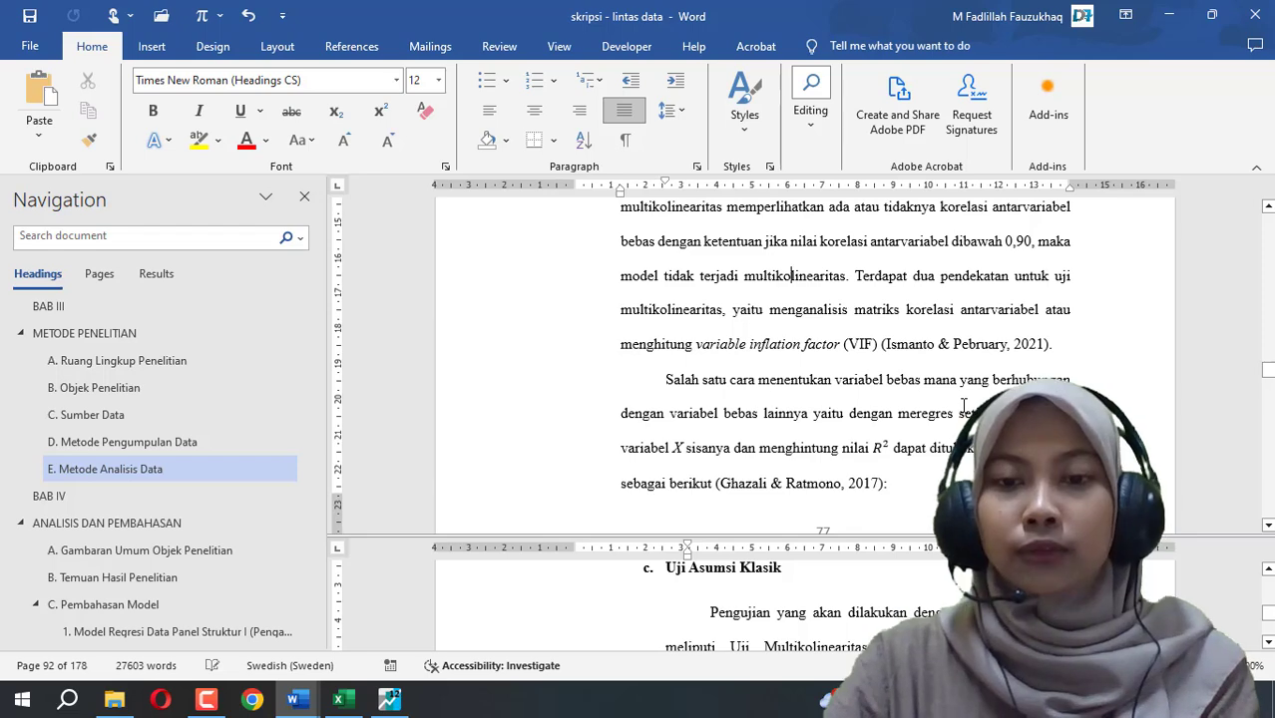
# Step: Examine the multicollinearity formula, the hypotheses and the decision criteria that follow in the Uji Multikolinearitas section
pyautogui.scroll(-2, 964, 405)
pyautogui.scroll(-2, 964, 405)
pyautogui.scroll(-1, 964, 405)
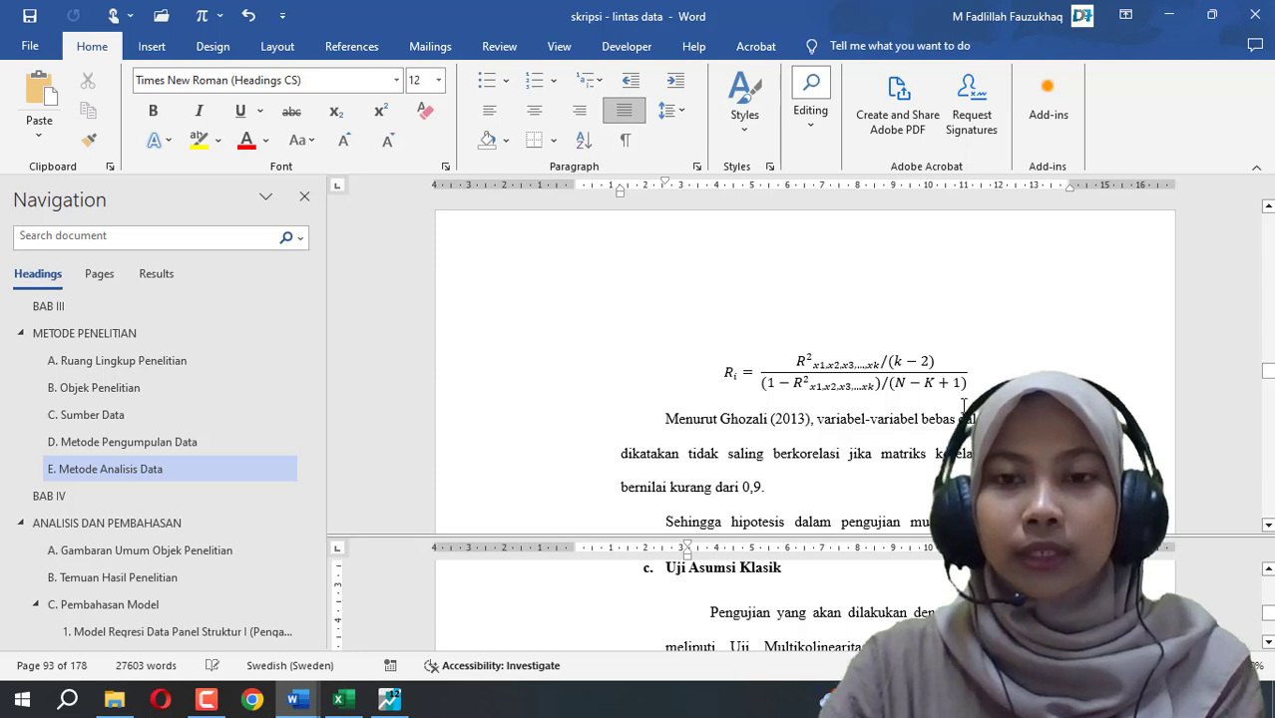
pyautogui.scroll(3, 964, 405)
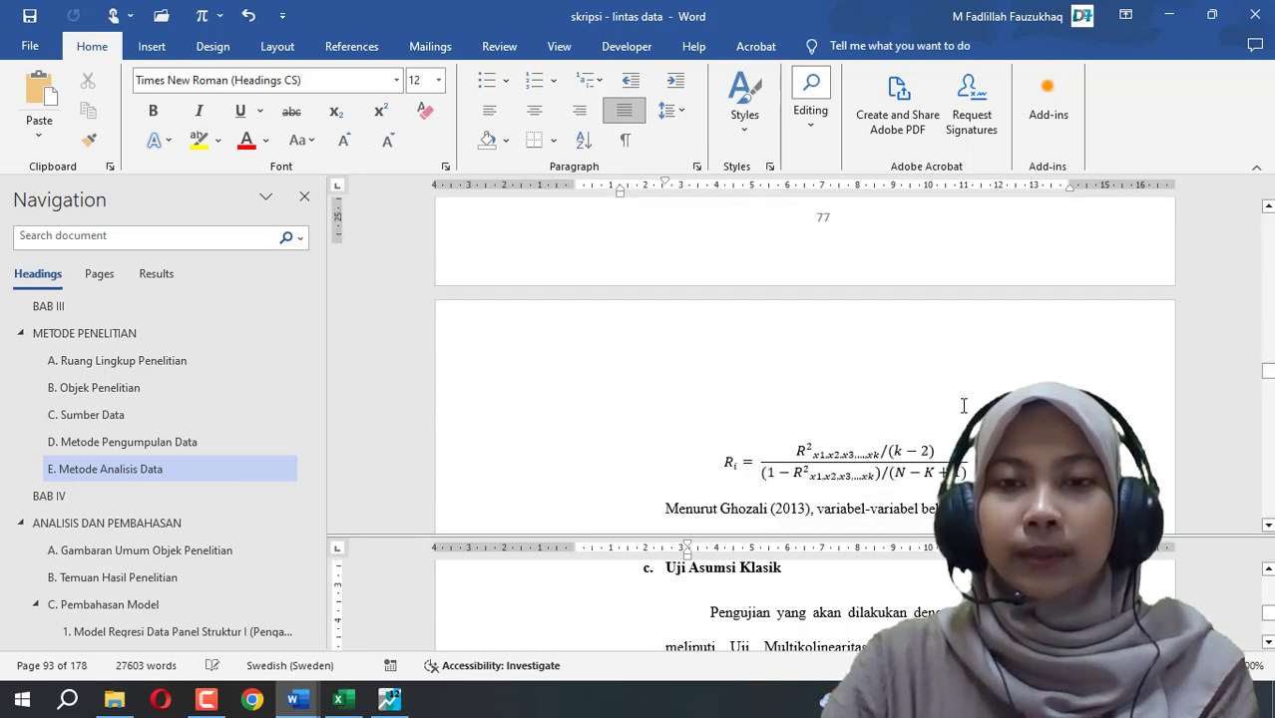
pyautogui.scroll(-3, 964, 405)
pyautogui.click(811, 391)
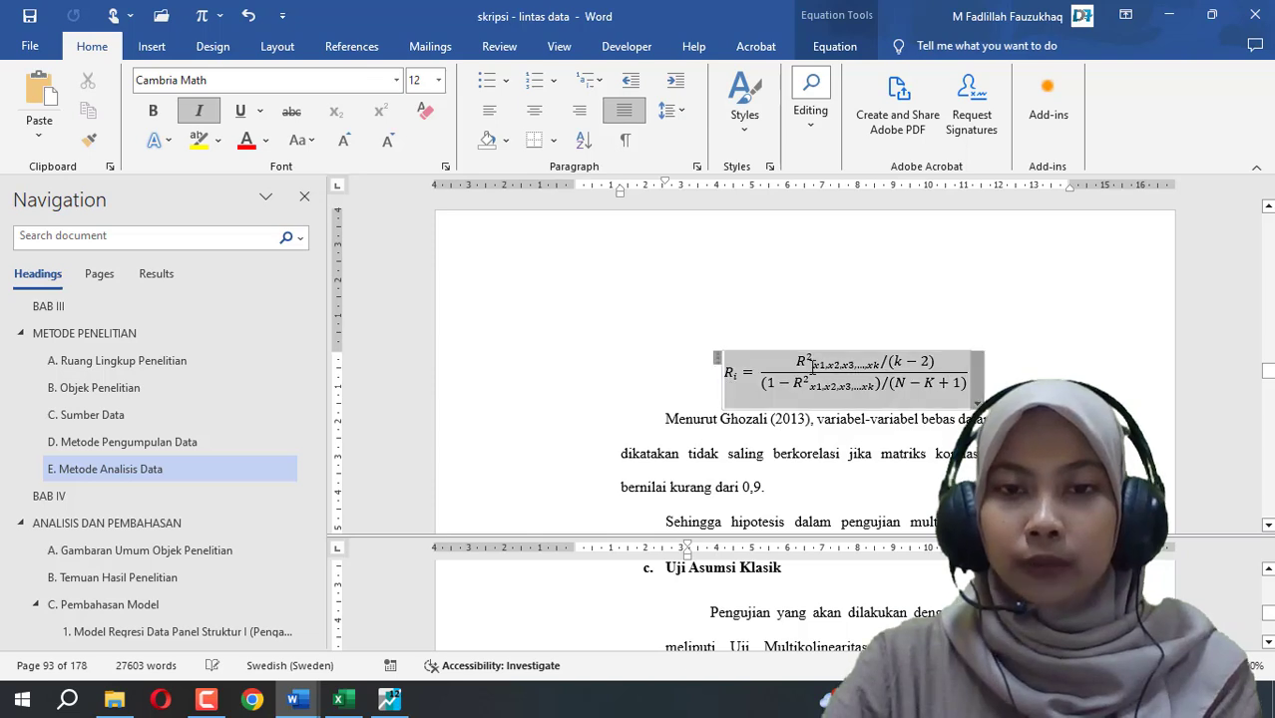
pyautogui.click(819, 449)
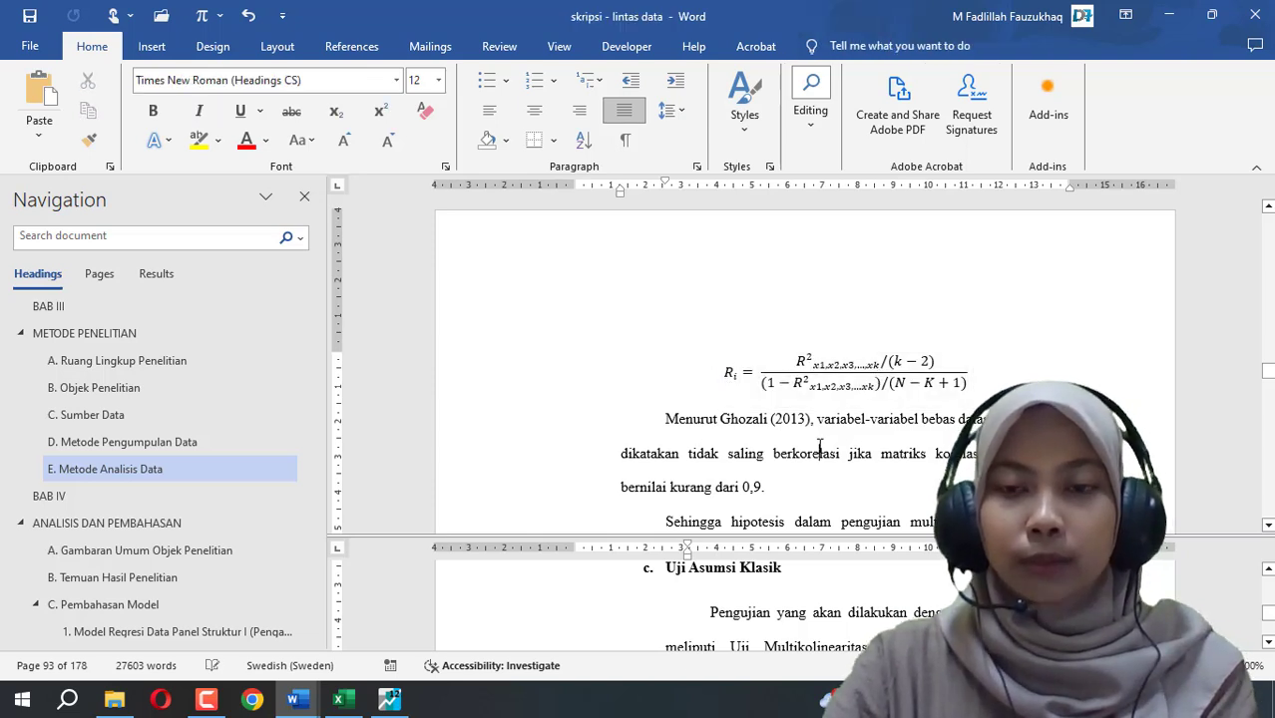
pyautogui.scroll(-3, 819, 446)
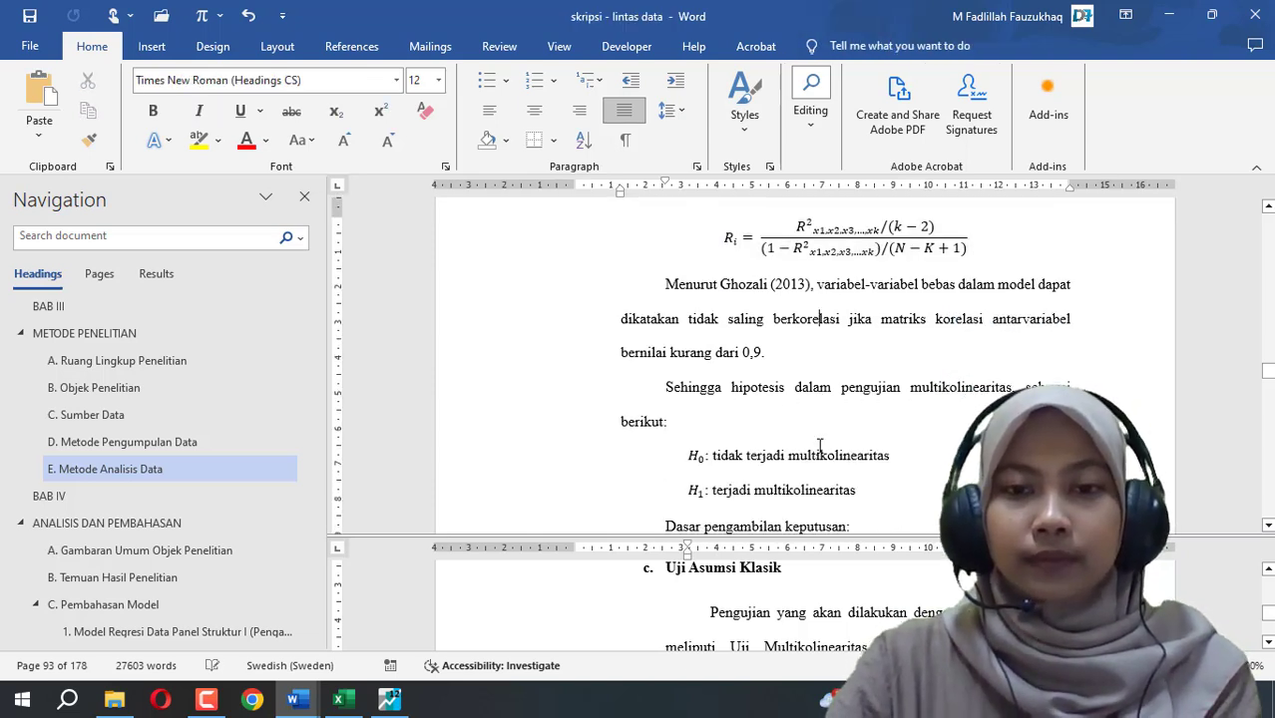
pyautogui.scroll(-2, 819, 446)
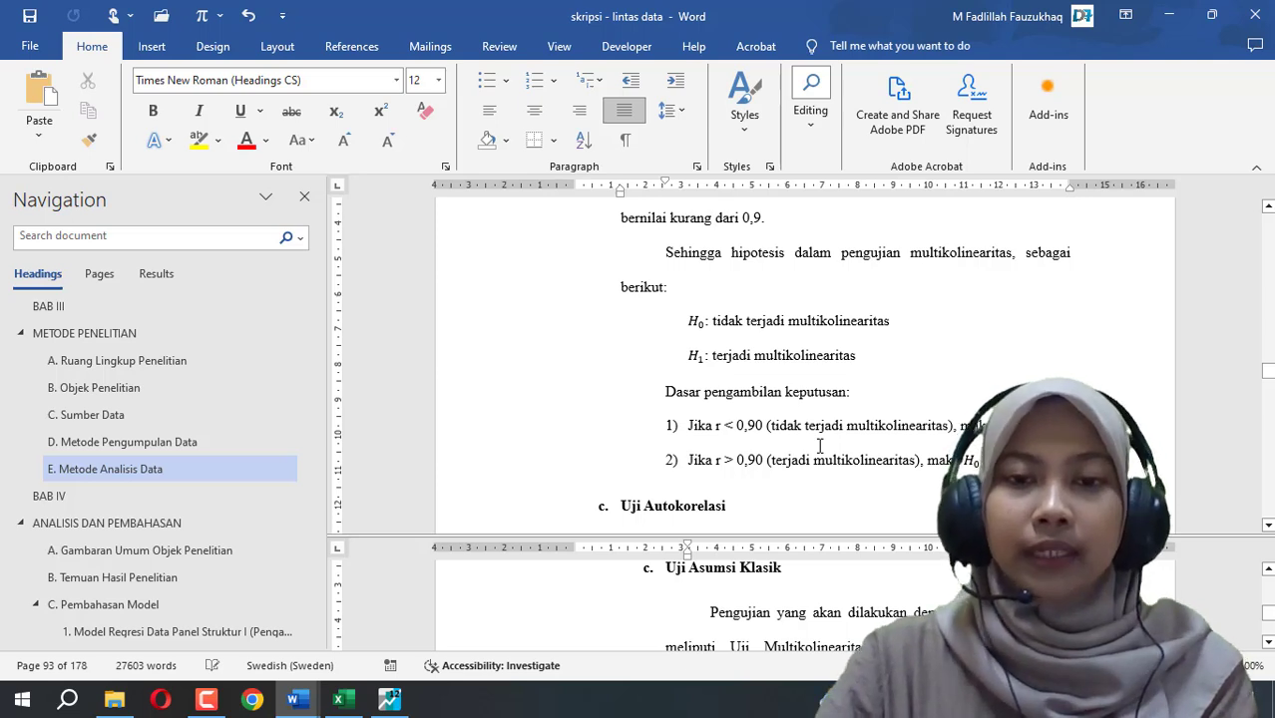
pyautogui.scroll(1, 829, 404)
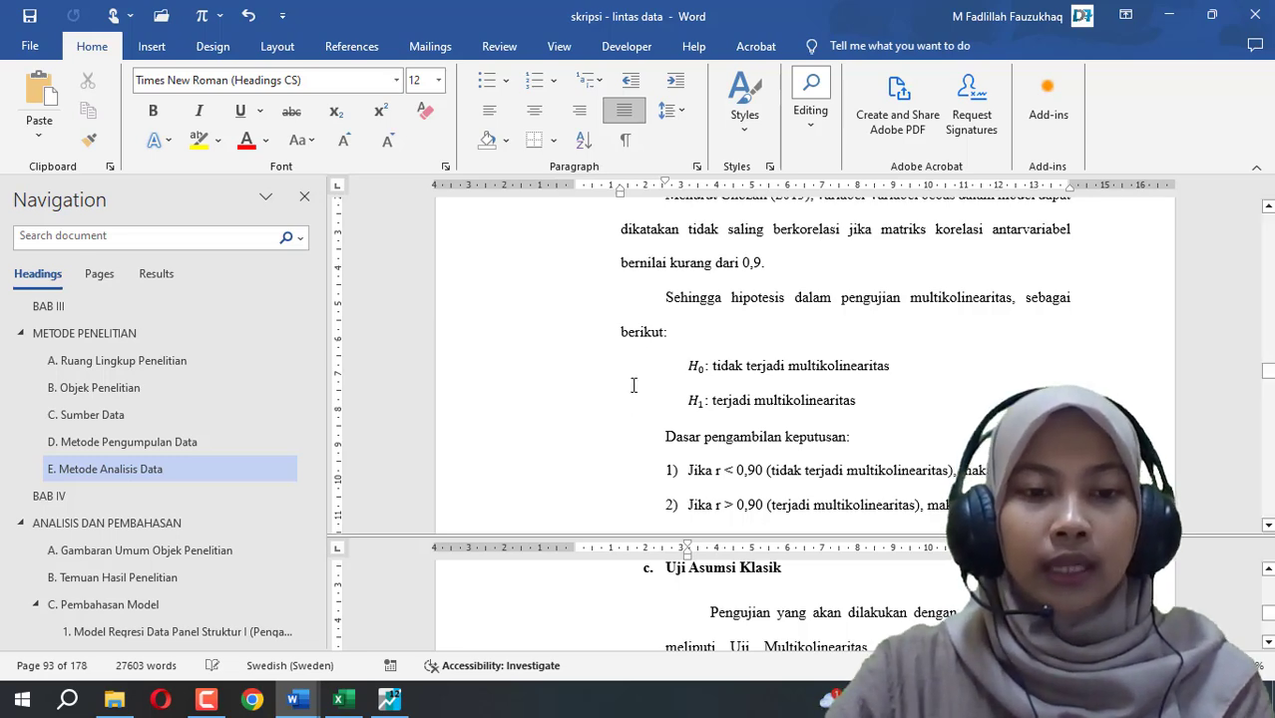
# Step: Switch to EViews, close the struktur2_hausmantest table and delete the untitled Hausman test equation
pyautogui.click(389, 700)
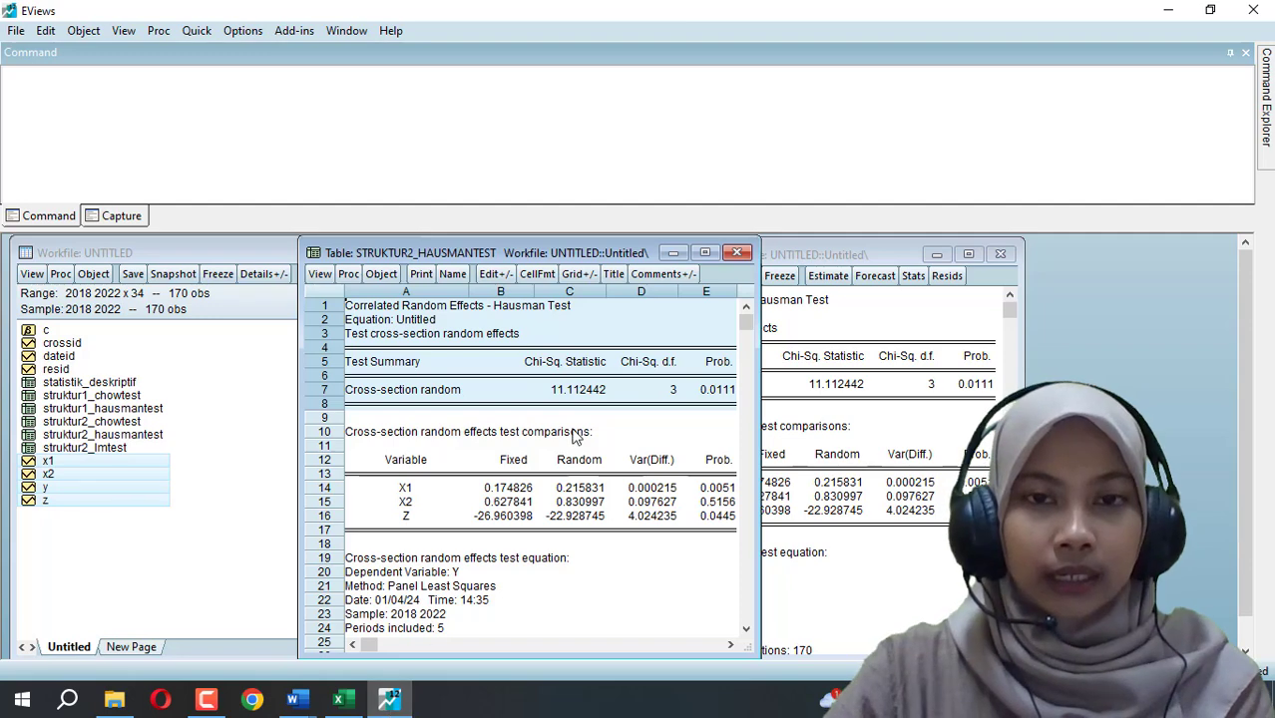
pyautogui.click(737, 252)
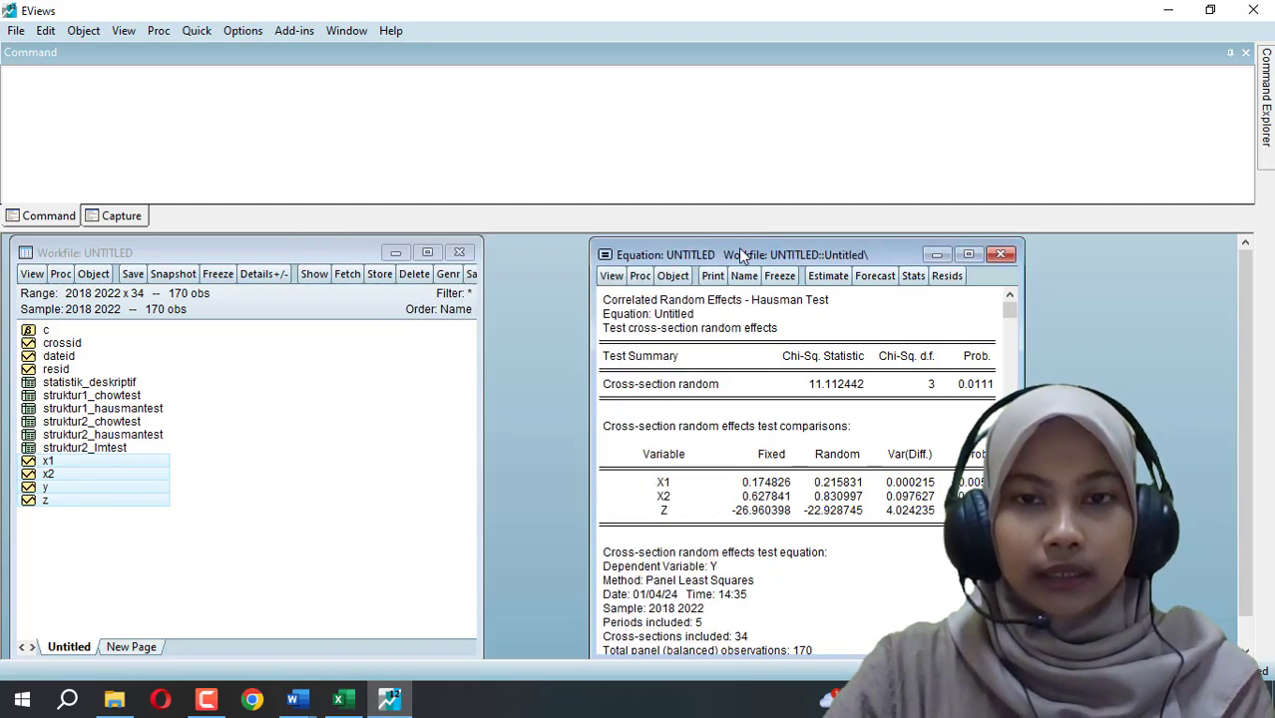
pyautogui.click(1003, 255)
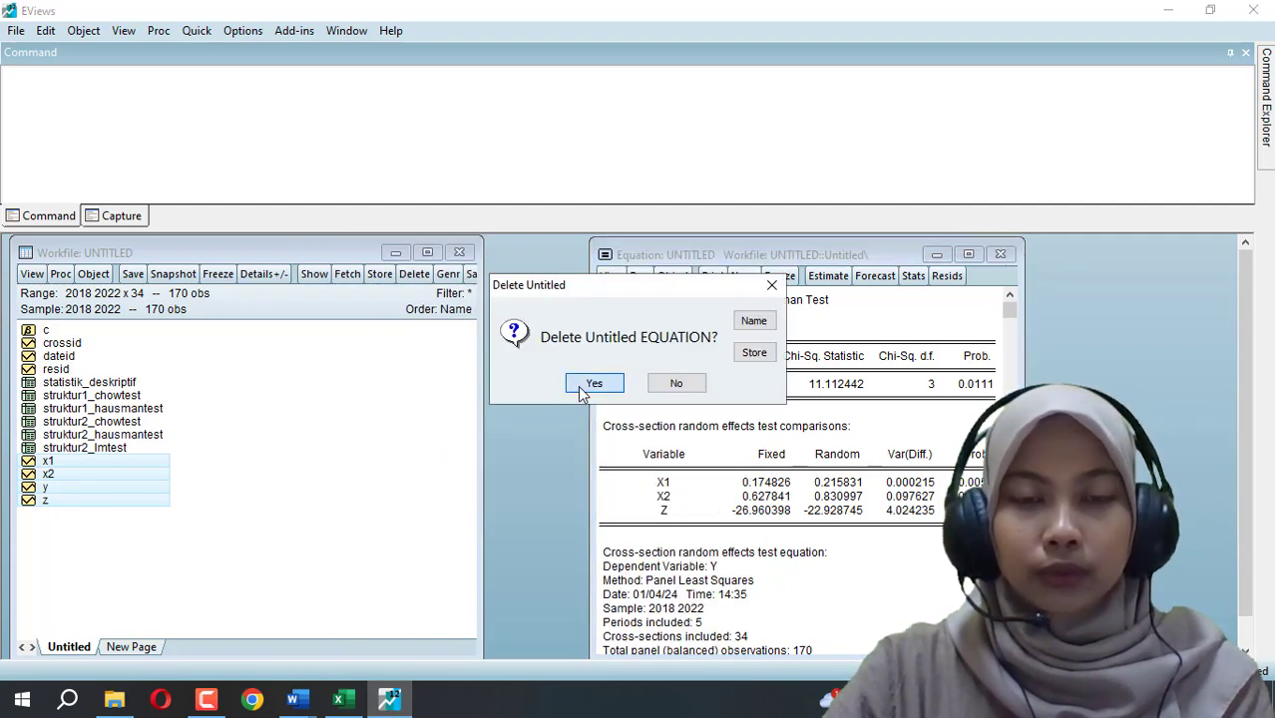
pyautogui.click(592, 387)
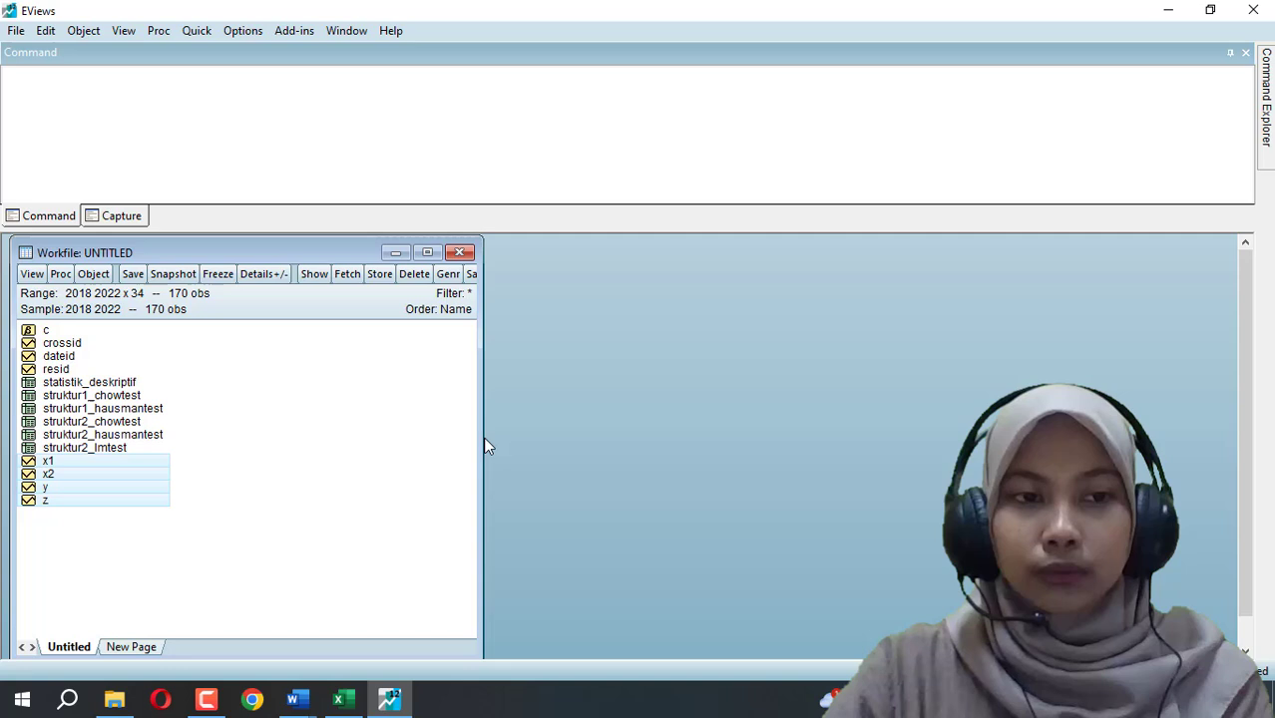
# Step: Generate the group correlation matrix for only the series x1 and x2
pyautogui.click(305, 577)
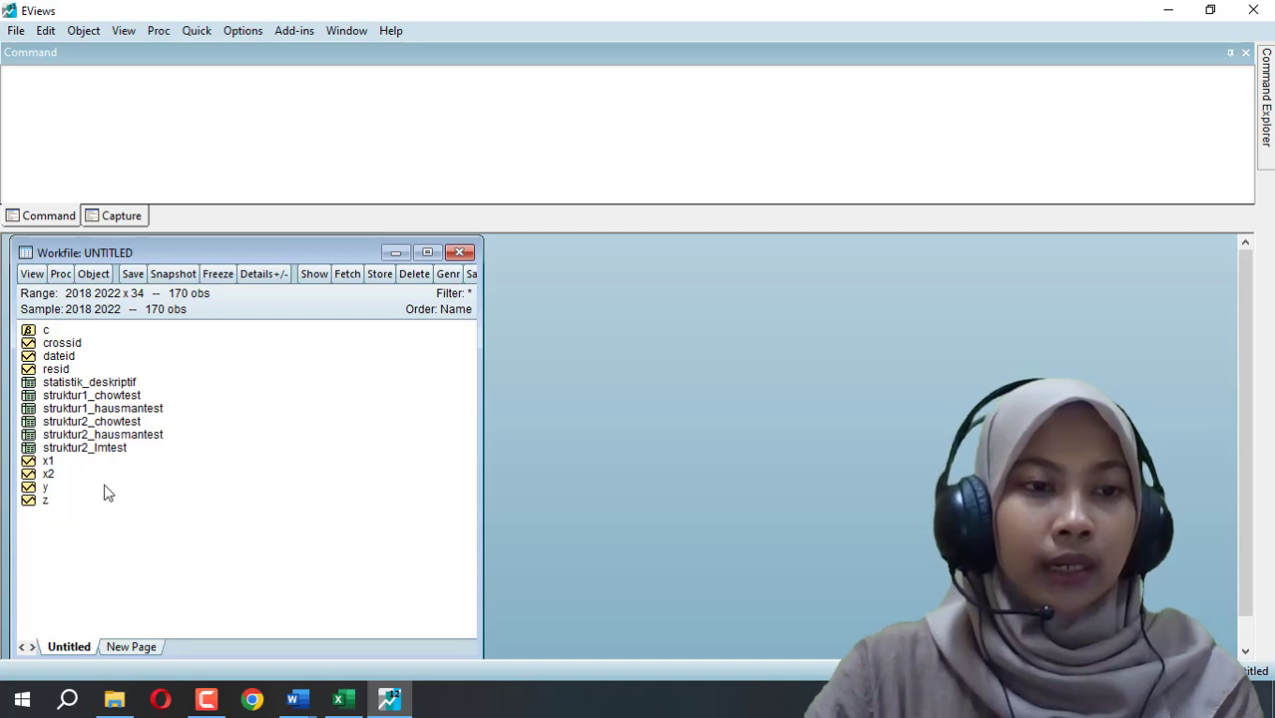
pyautogui.keyDown('ctrl'); pyautogui.click(54, 477); pyautogui.keyUp('ctrl')
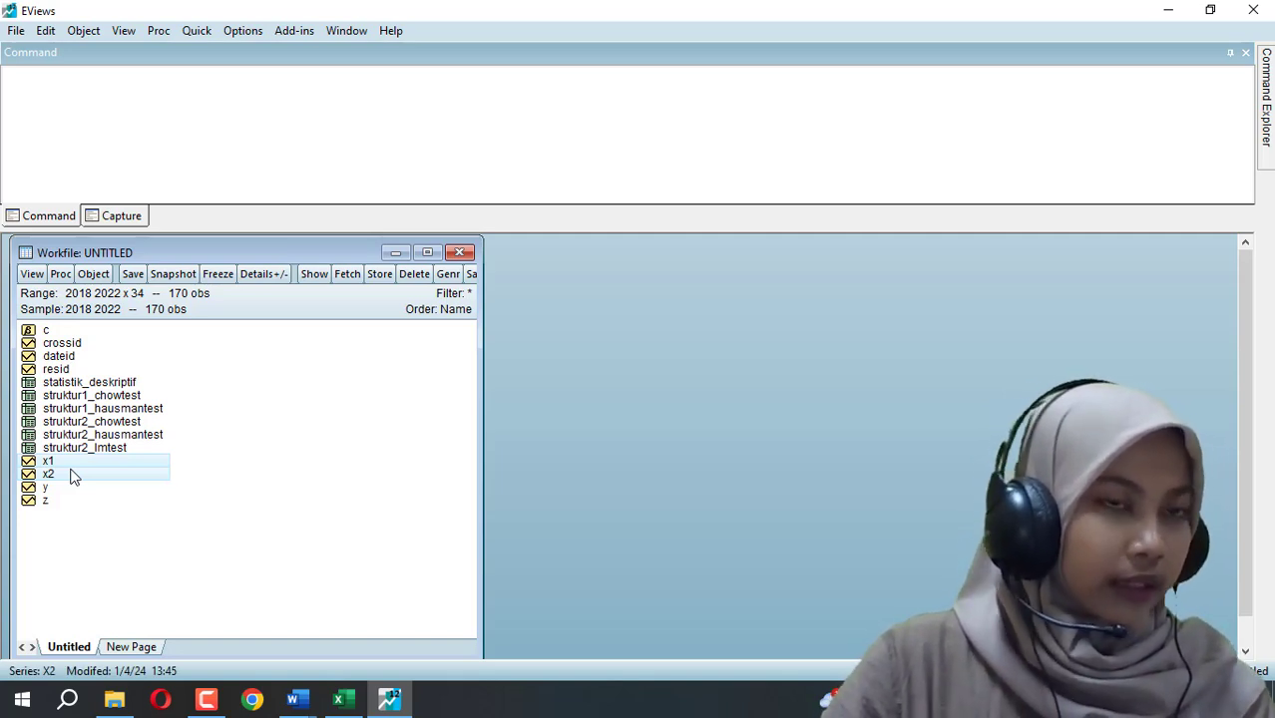
pyautogui.click(196, 31)
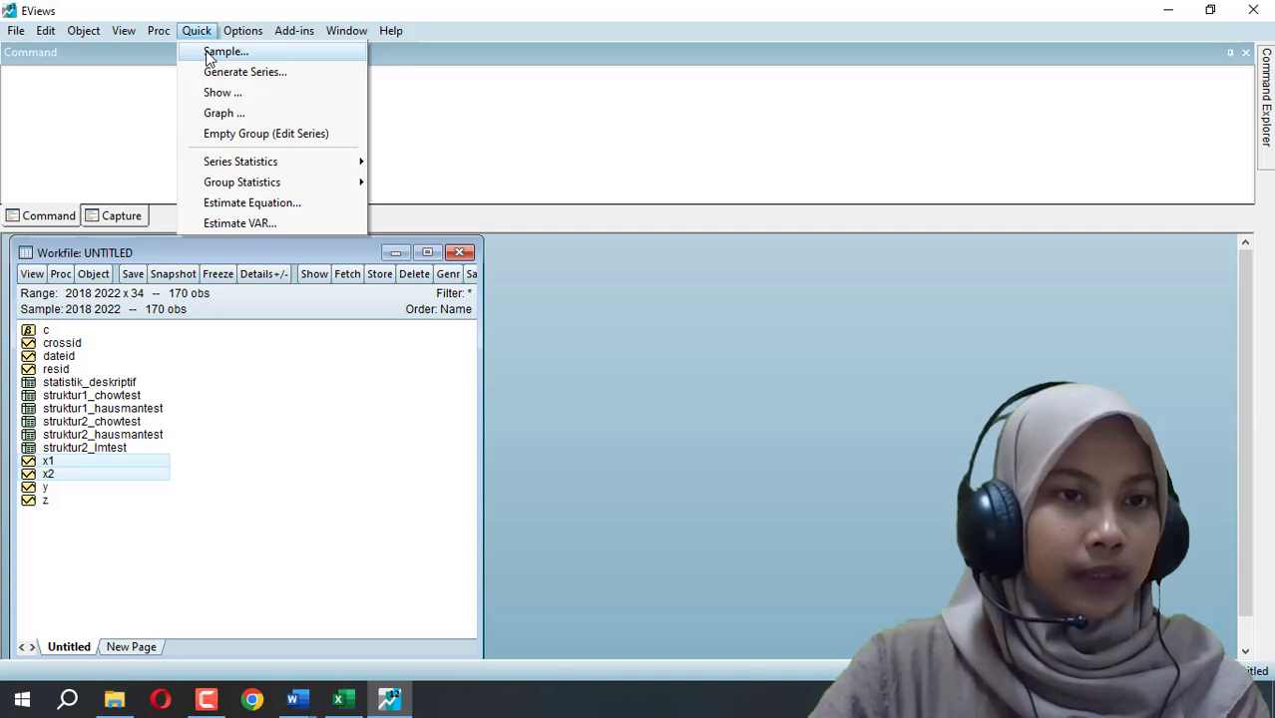
pyautogui.moveTo(321, 192)
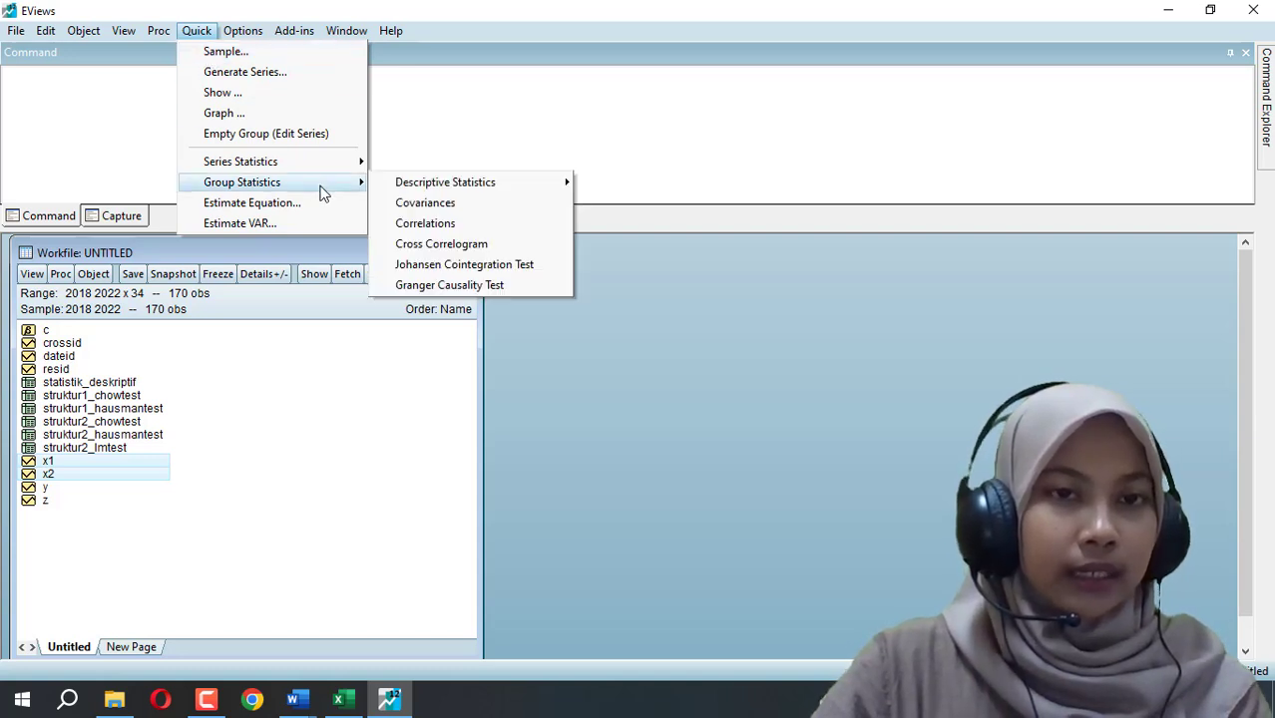
pyautogui.click(429, 225)
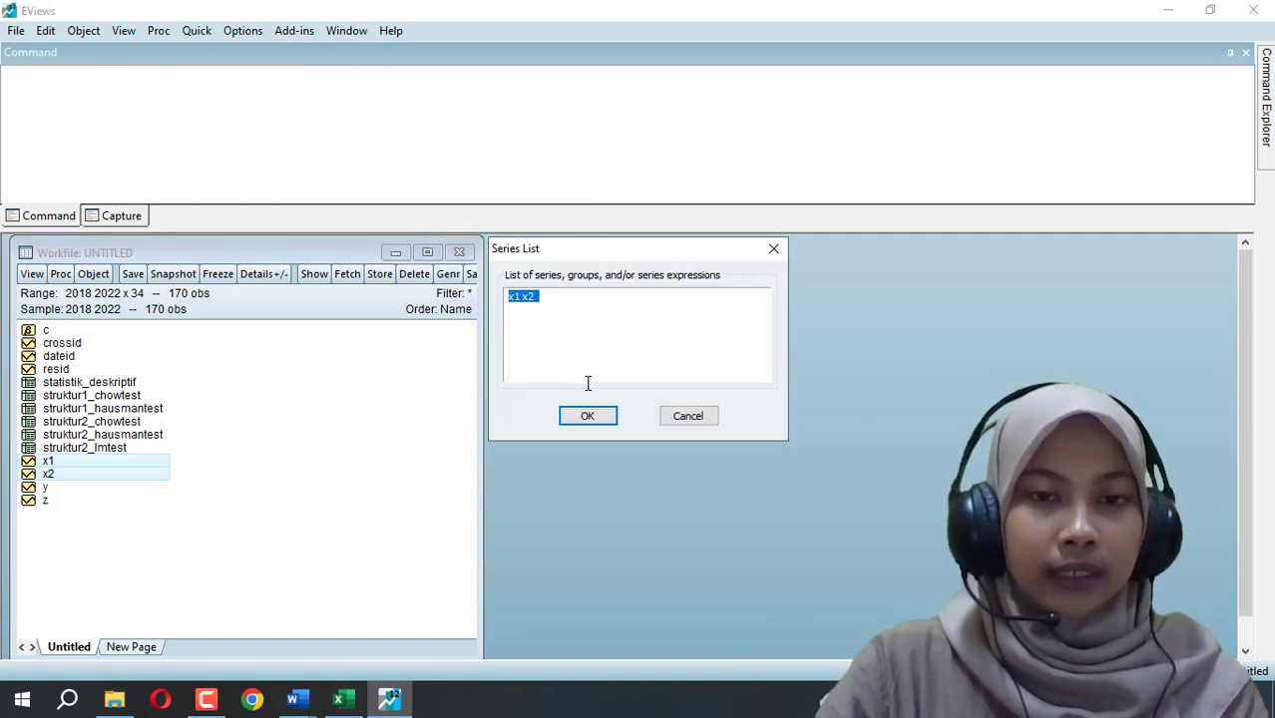
pyautogui.click(589, 417)
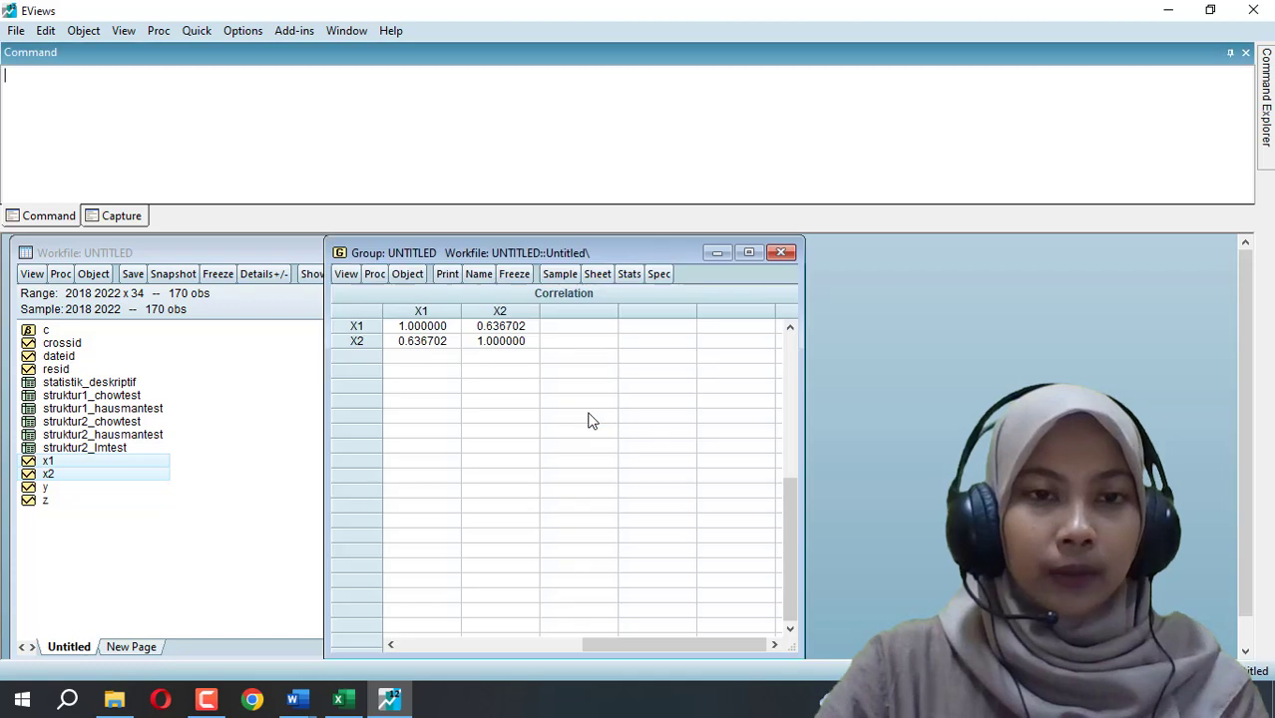
# Step: Freeze the correlation matrix as a table and name it multikol_struktur1
pyautogui.click(514, 274)
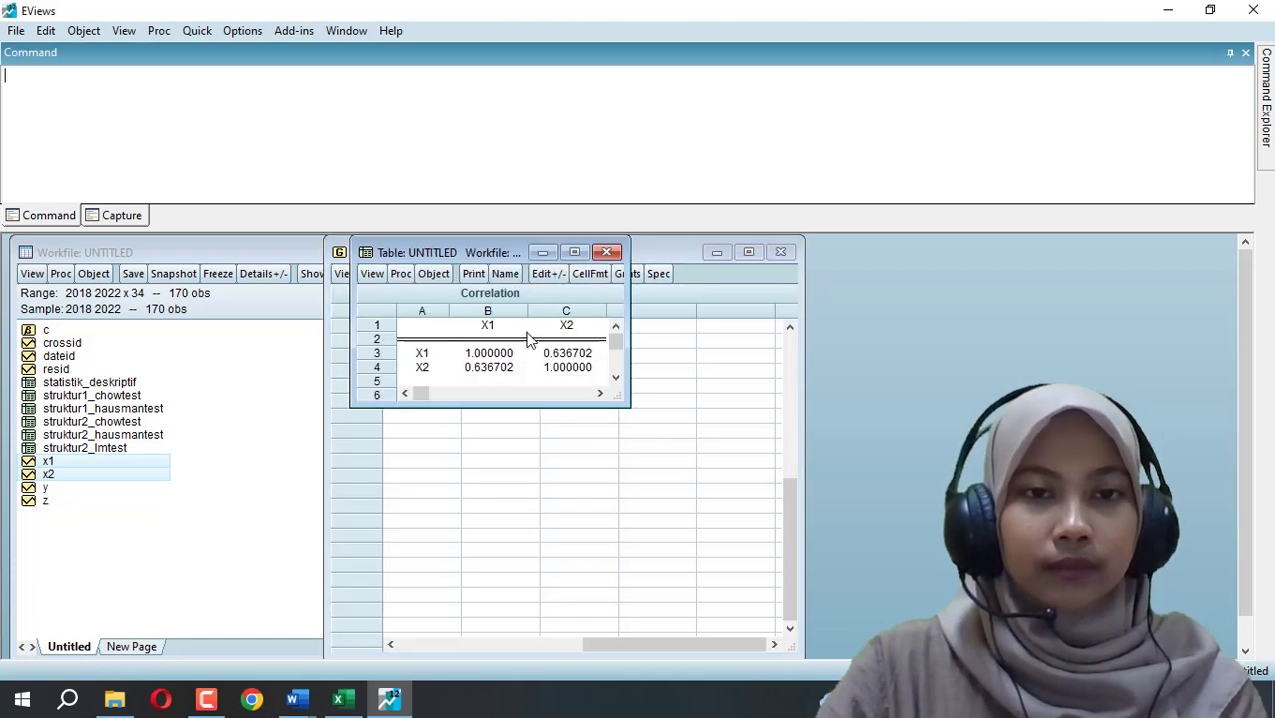
pyautogui.click(506, 274)
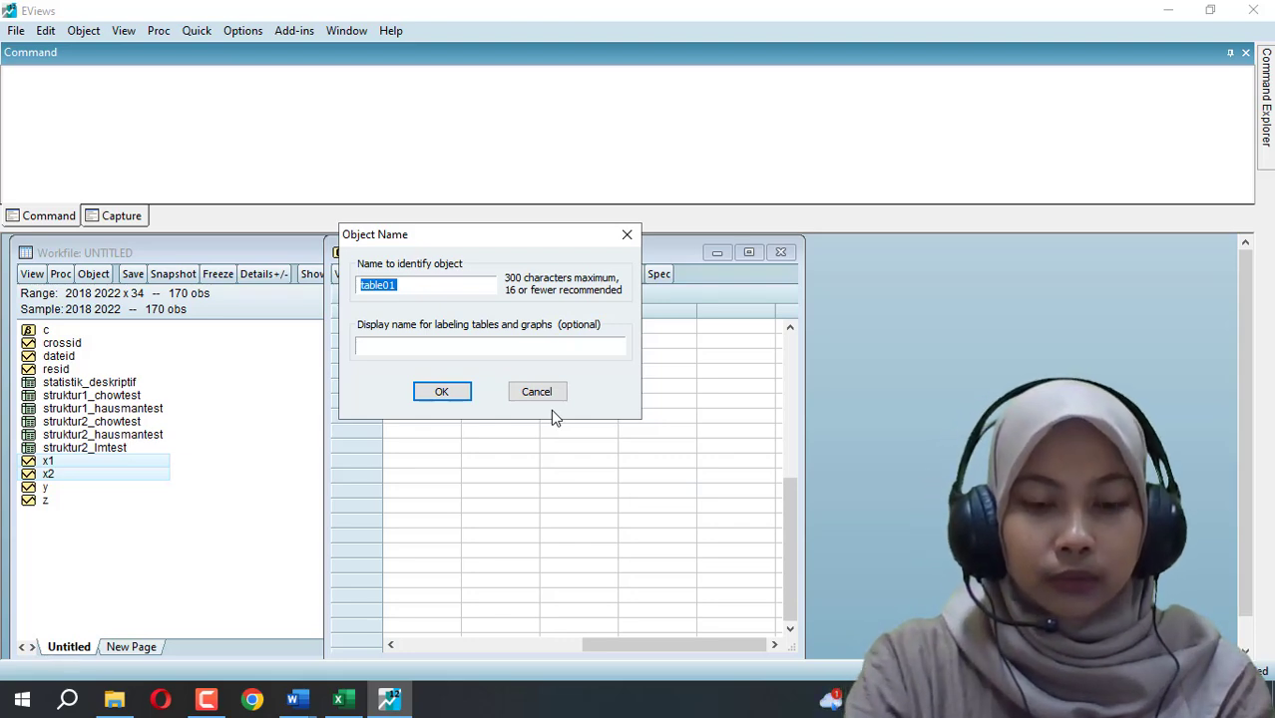
pyautogui.write('mu')
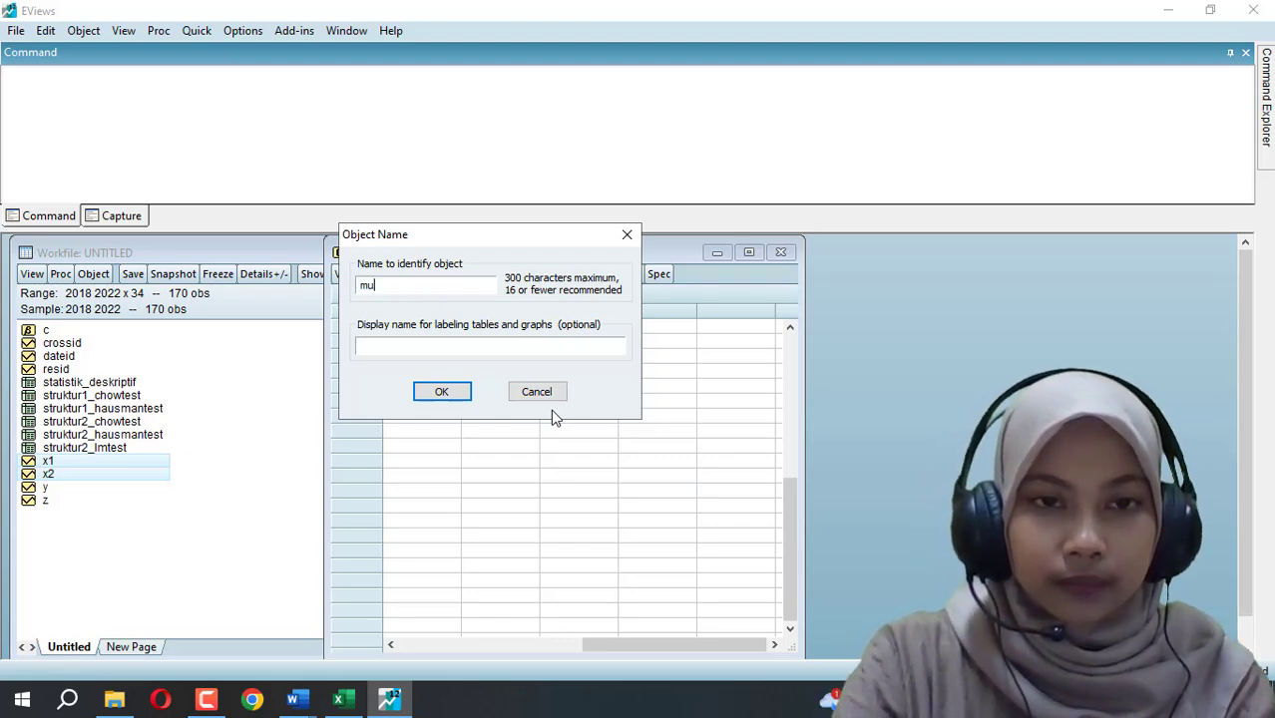
pyautogui.write('lti')
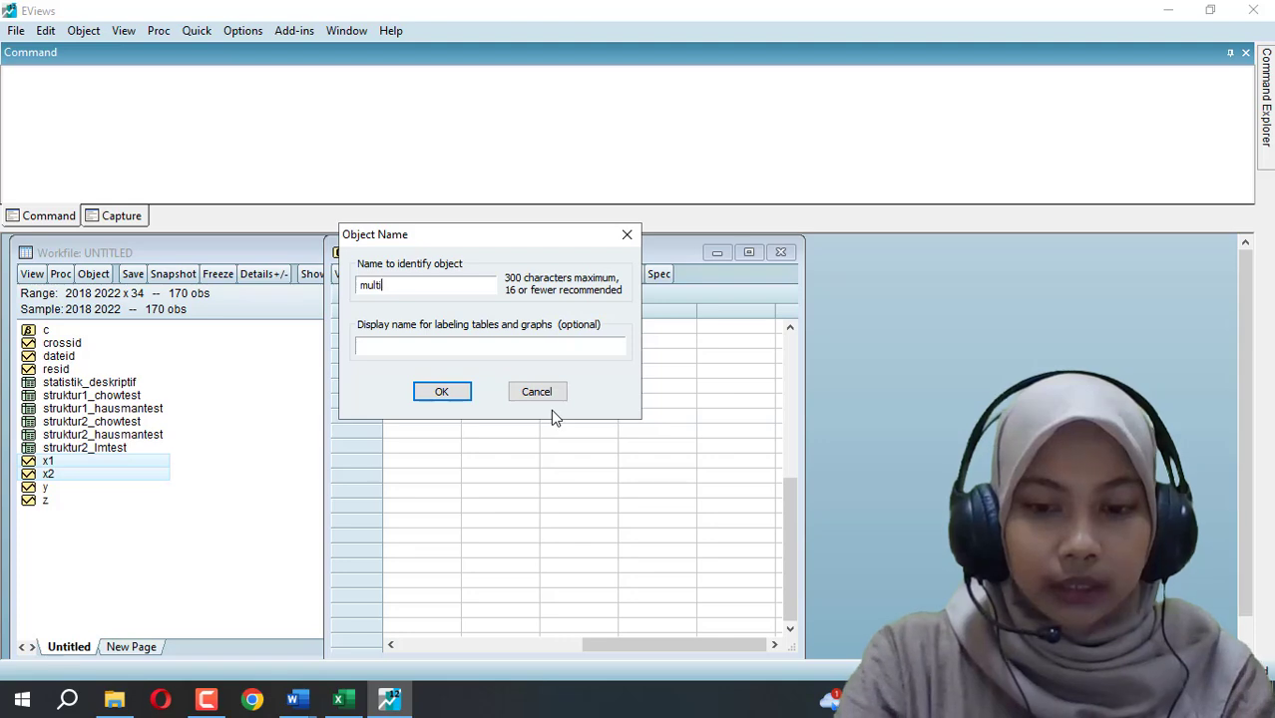
pyautogui.write('kol_')
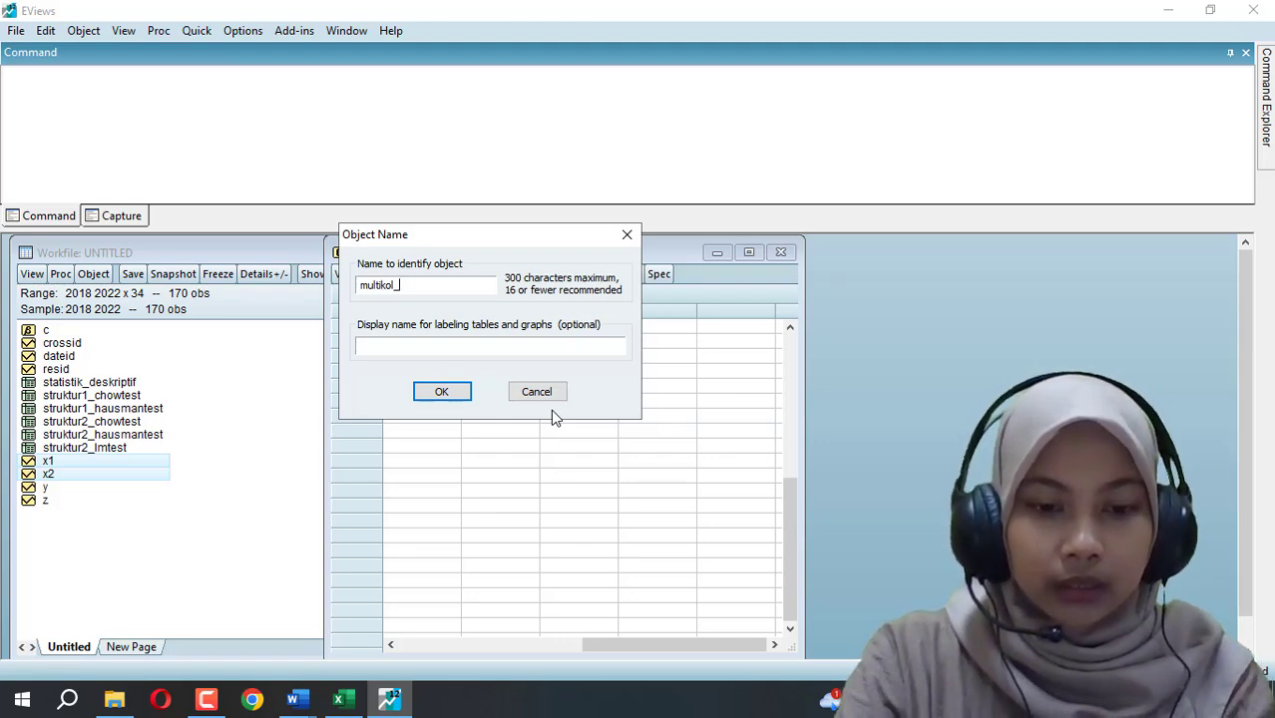
pyautogui.write('struktur1')
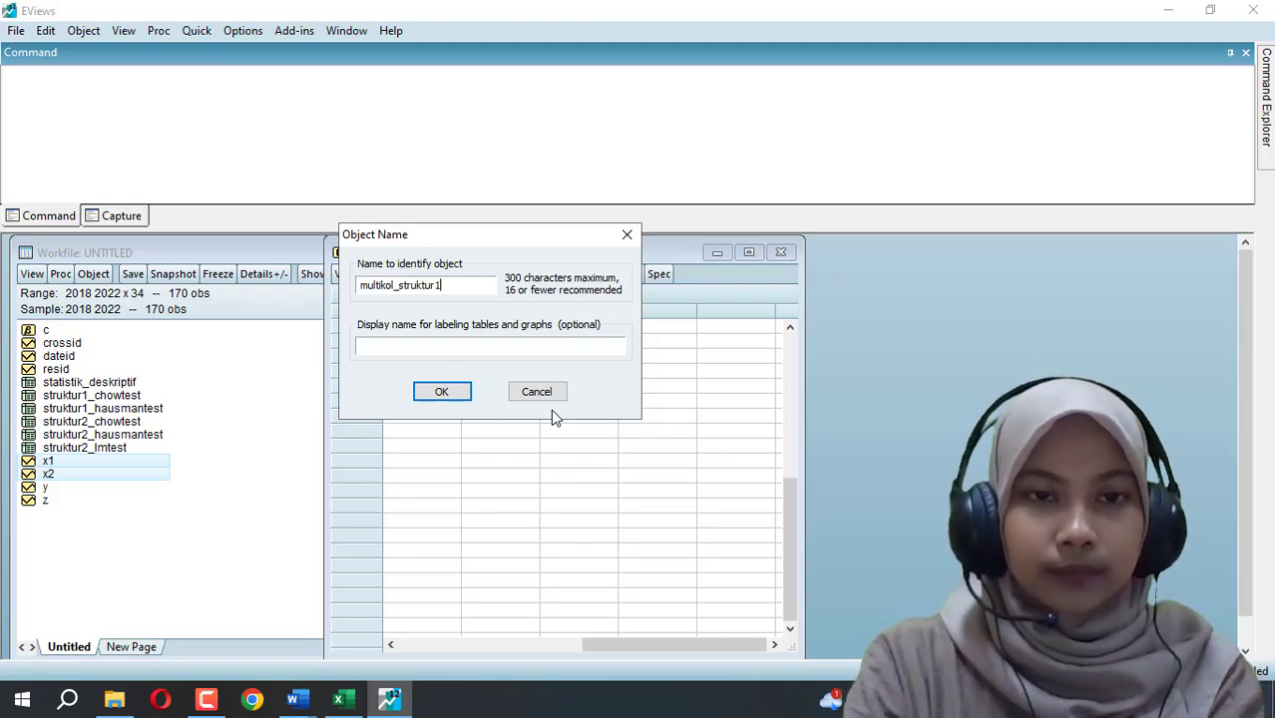
pyautogui.press('Return')
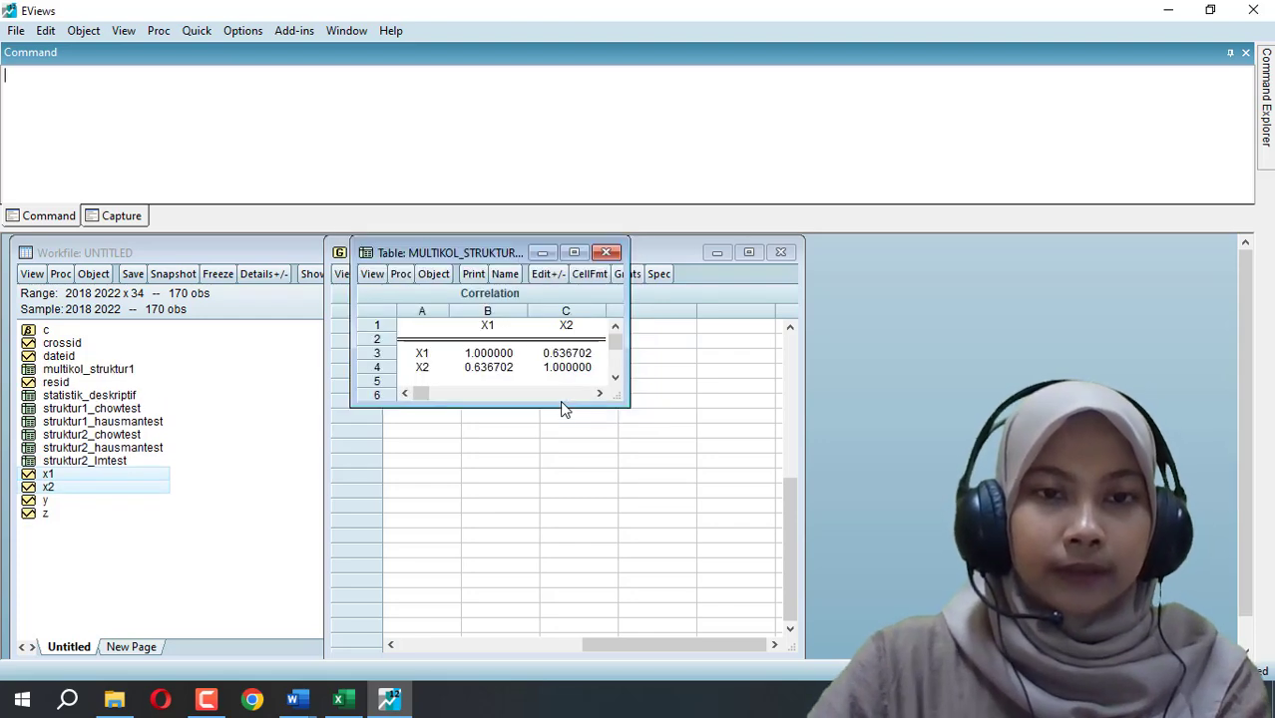
# Step: Copy the whole multikol_struktur1 correlation table
pyautogui.click(439, 337)
pyautogui.hotkey('ctrl', 'a')
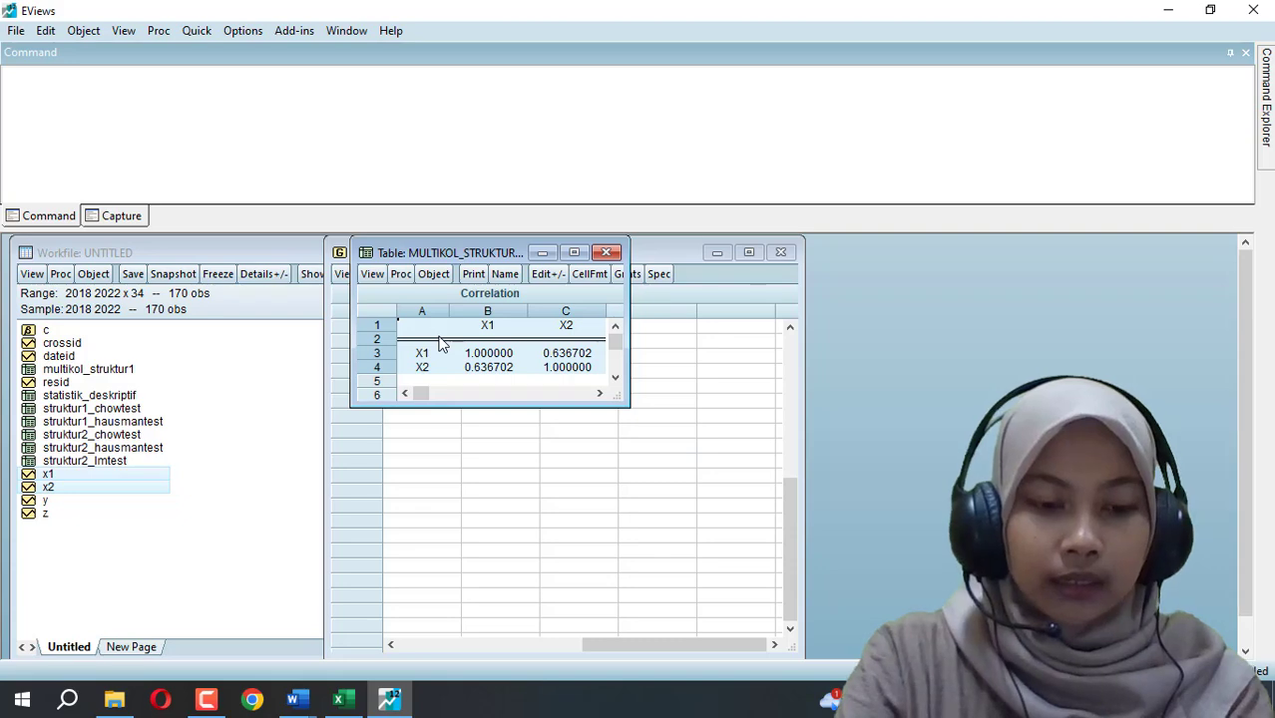
pyautogui.hotkey('ctrl', 'c')
pyautogui.press('Return')
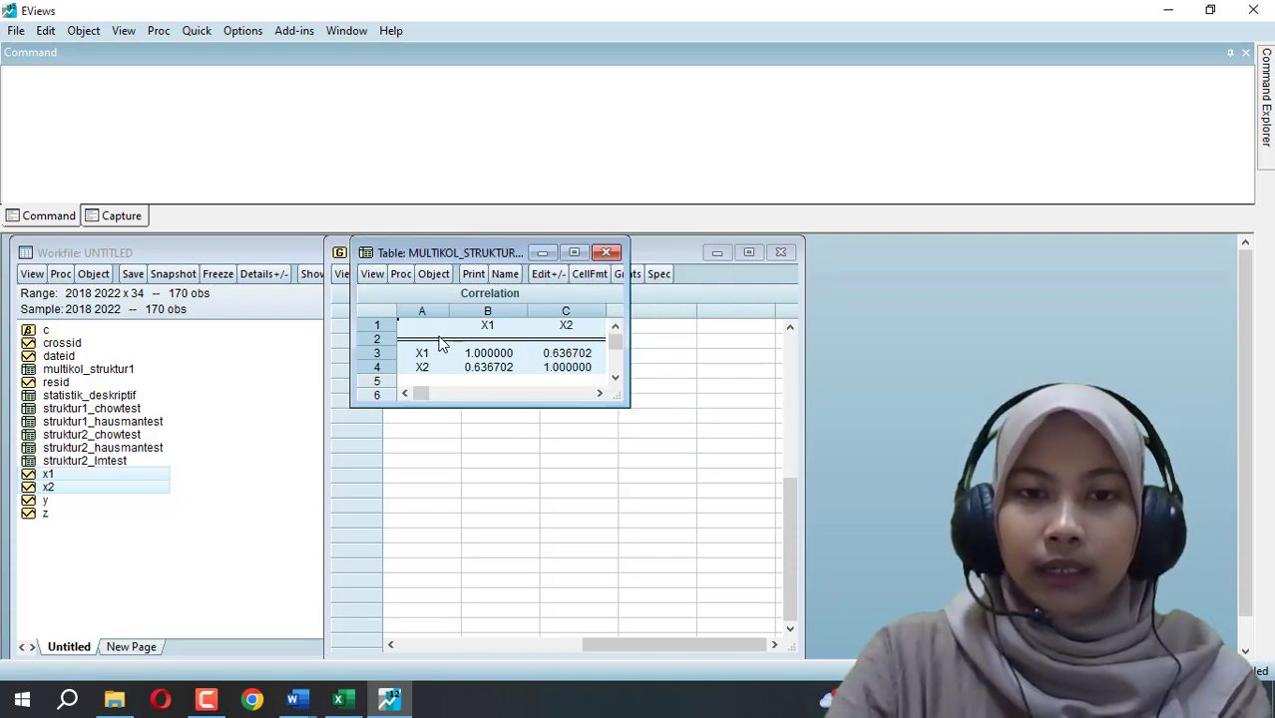
# Step: Switch to the Word document skripsi - lintas data and replace the table under the Tabel 4.7 heading with the copied correlation table
pyautogui.moveTo(294, 700)
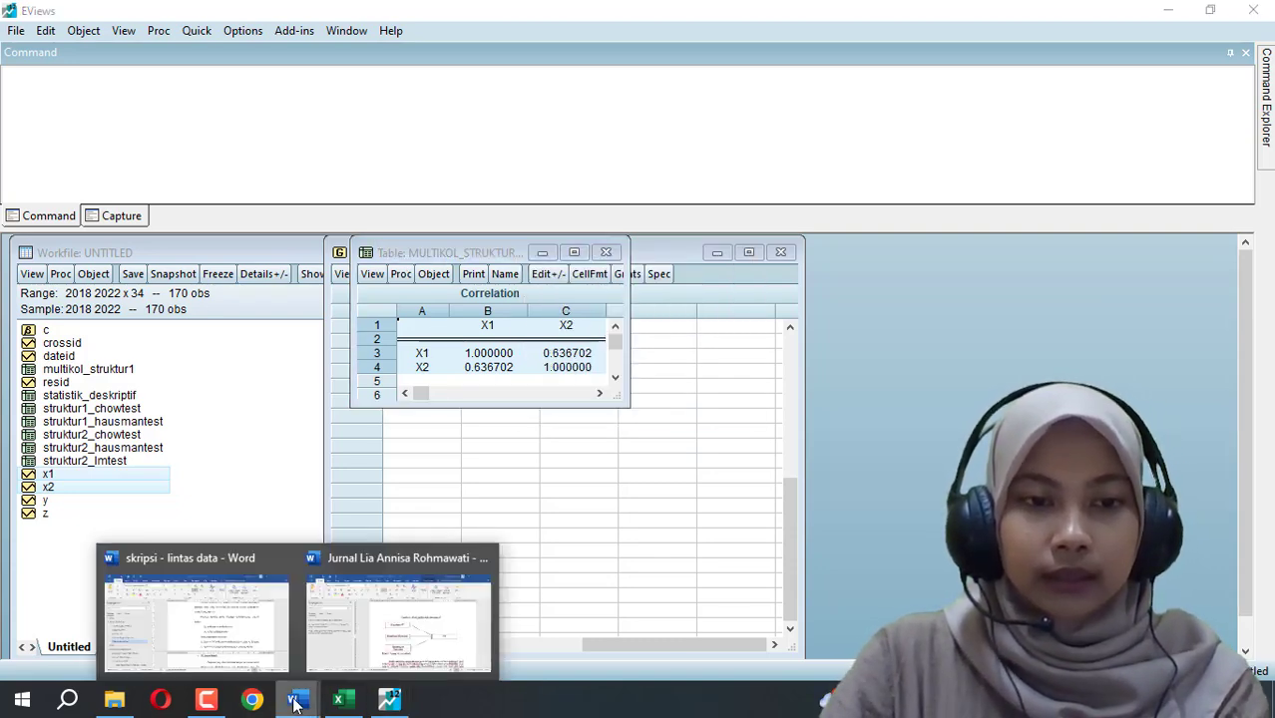
pyautogui.click(268, 629)
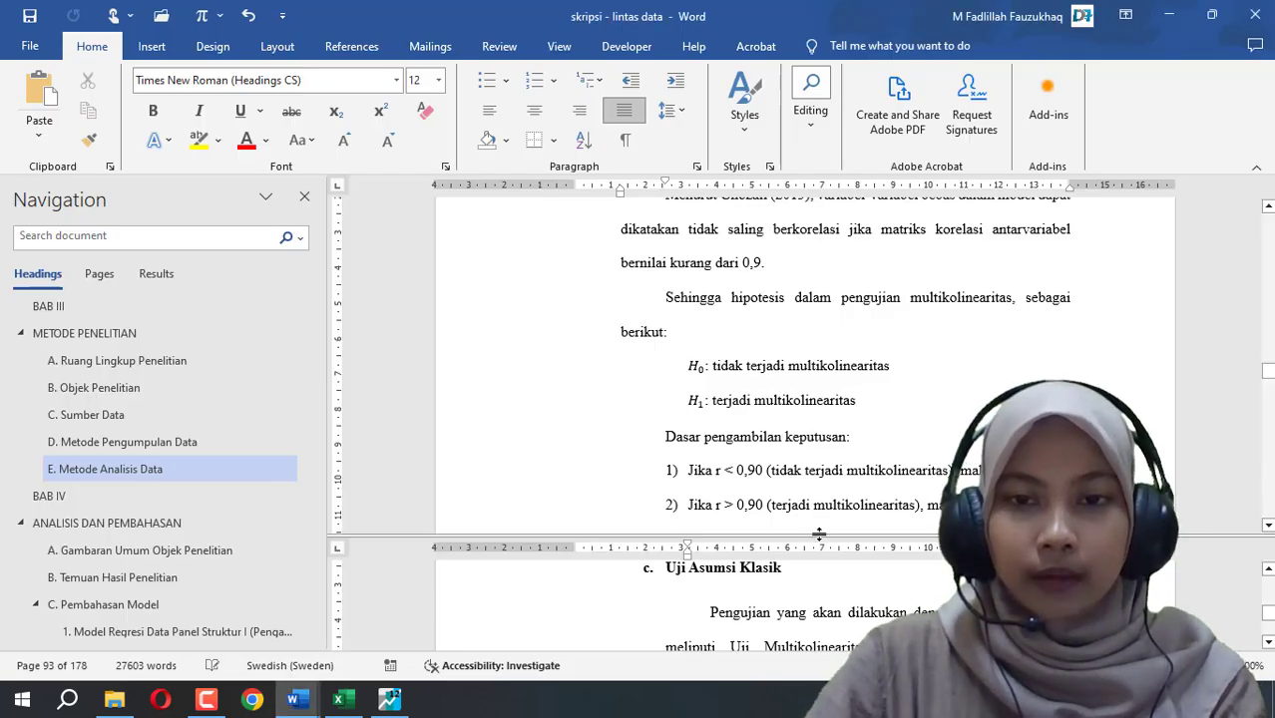
pyautogui.moveTo(821, 537); pyautogui.dragTo(858, 262)
pyautogui.scroll(-8, 831, 399)
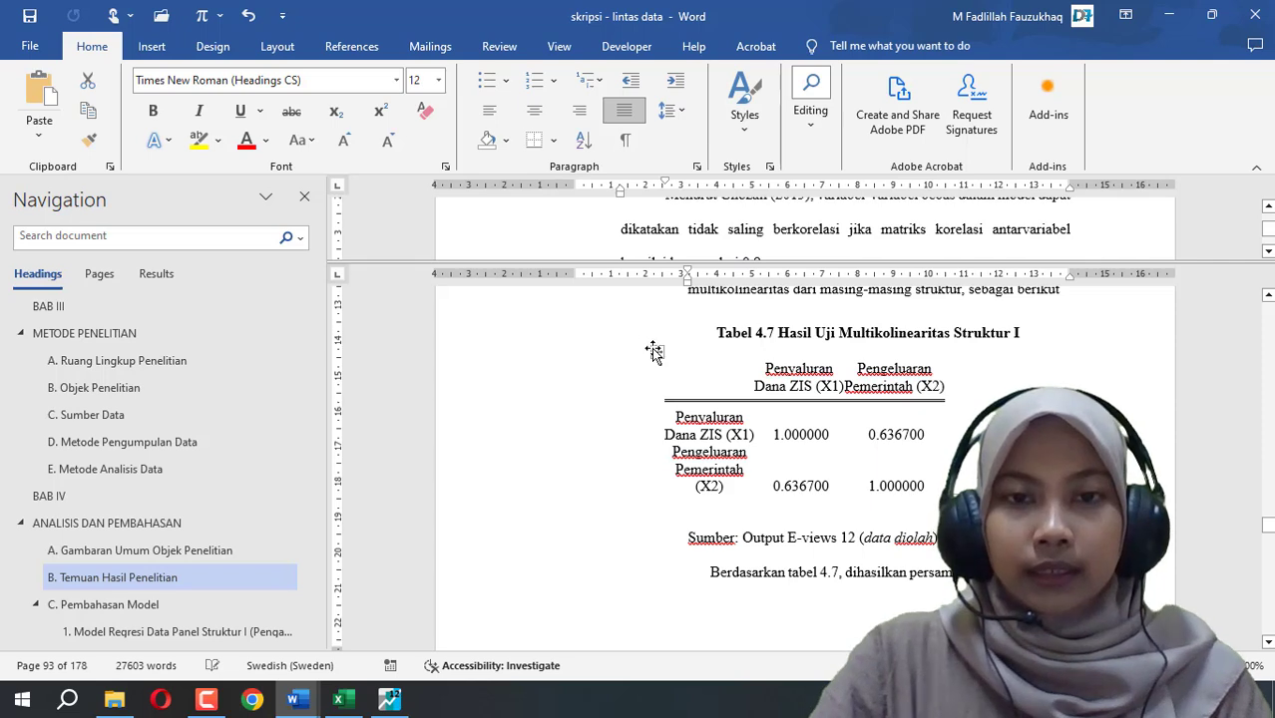
pyautogui.click(654, 348)
pyautogui.hotkey('ctrl', 'x')
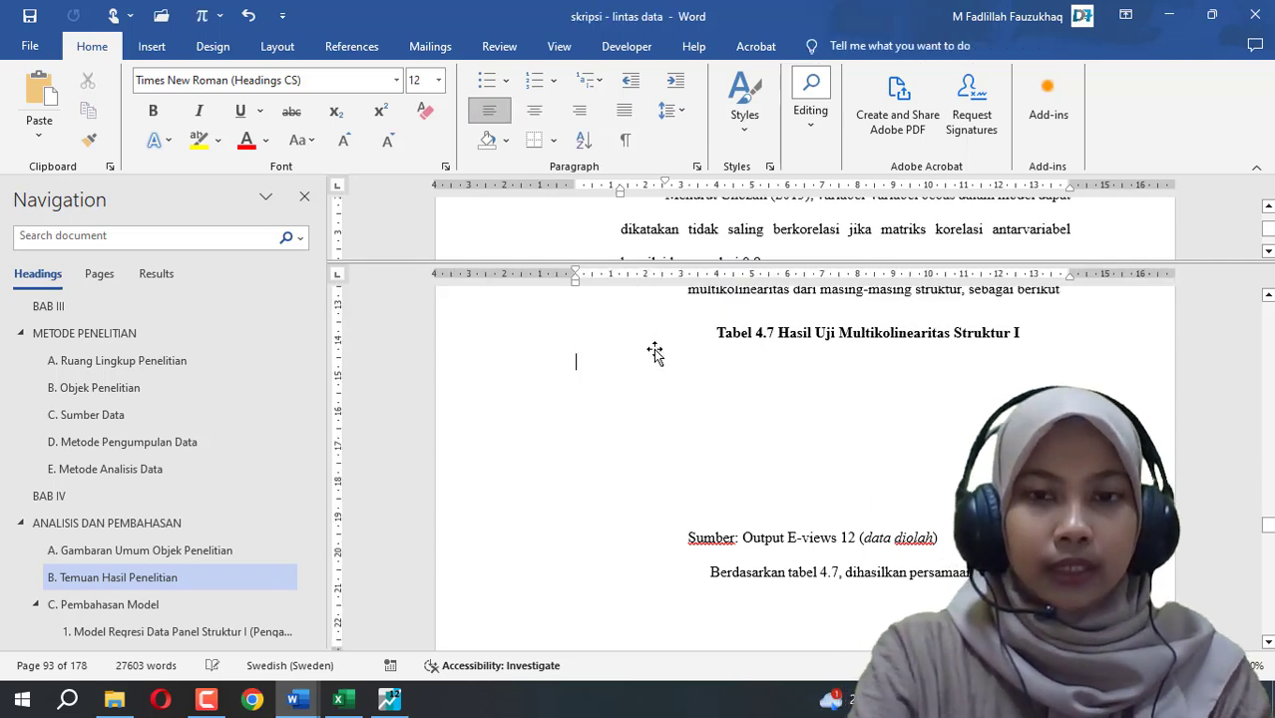
pyautogui.hotkey('ctrl', 'v')
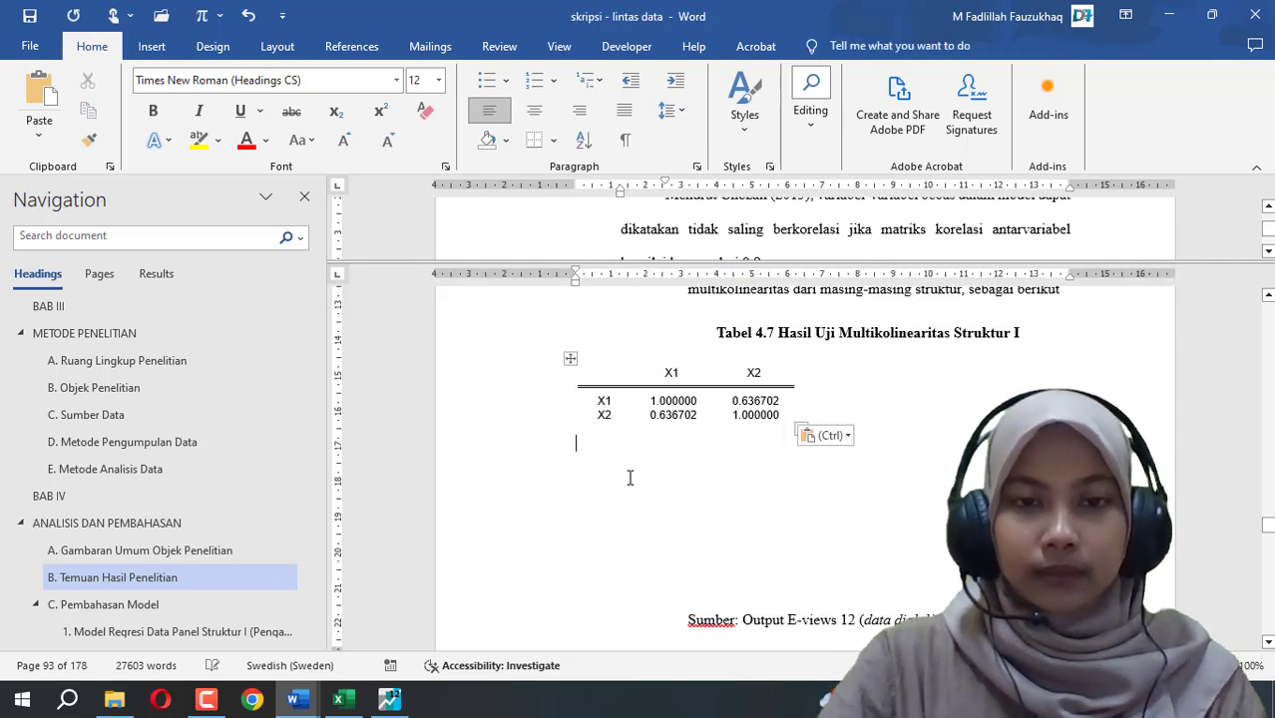
# Step: Remove the surplus blank lines between the pasted correlation table and the Sumber line
pyautogui.click(629, 475)
pyautogui.moveTo(738, 564); pyautogui.dragTo(740, 573)
pyautogui.press('BackSpace')
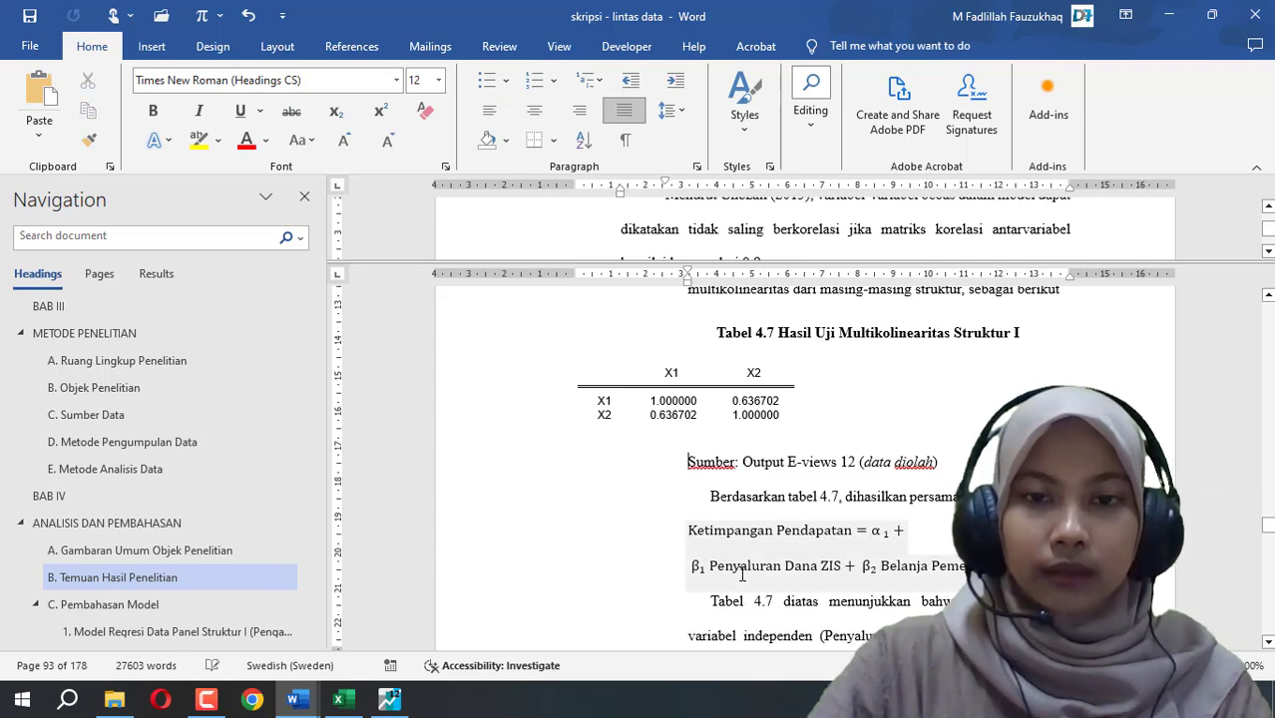
# Step: Format the pasted correlation table in Times New Roman, size 12, and center it on the page
pyautogui.click(571, 359)
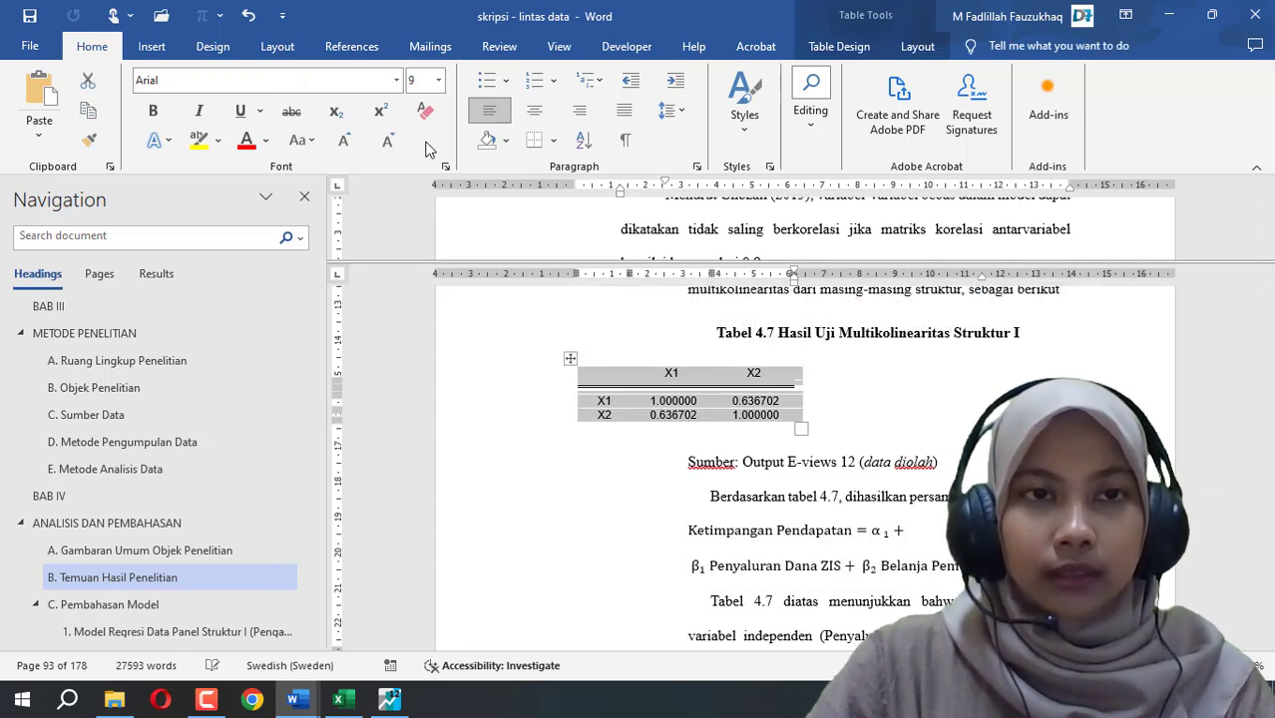
pyautogui.click(396, 79)
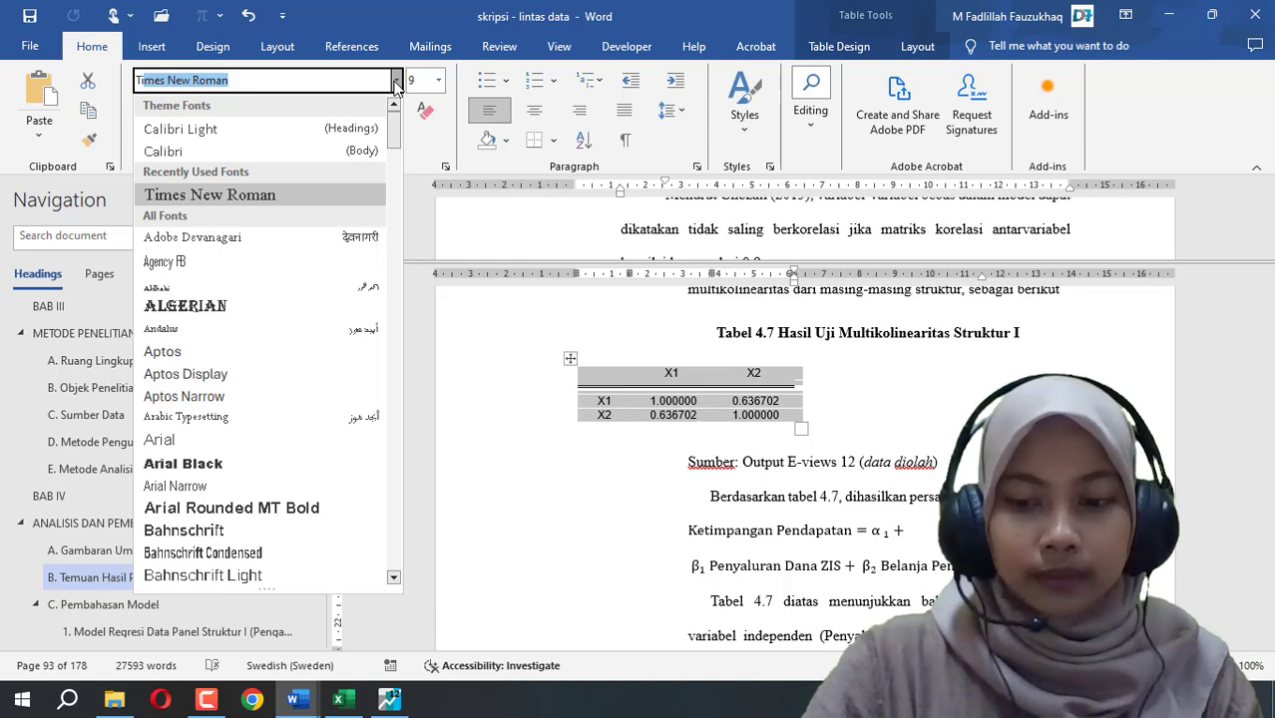
pyautogui.press('Return')
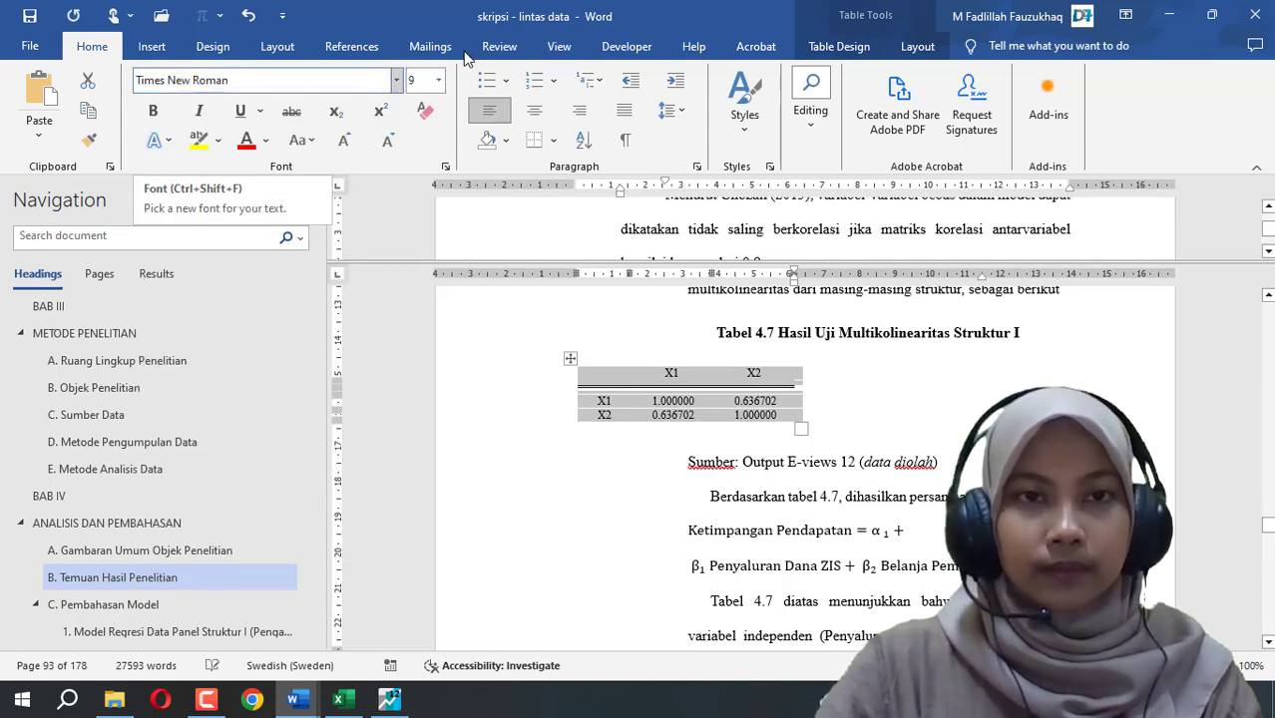
pyautogui.click(419, 86)
pyautogui.write('12')
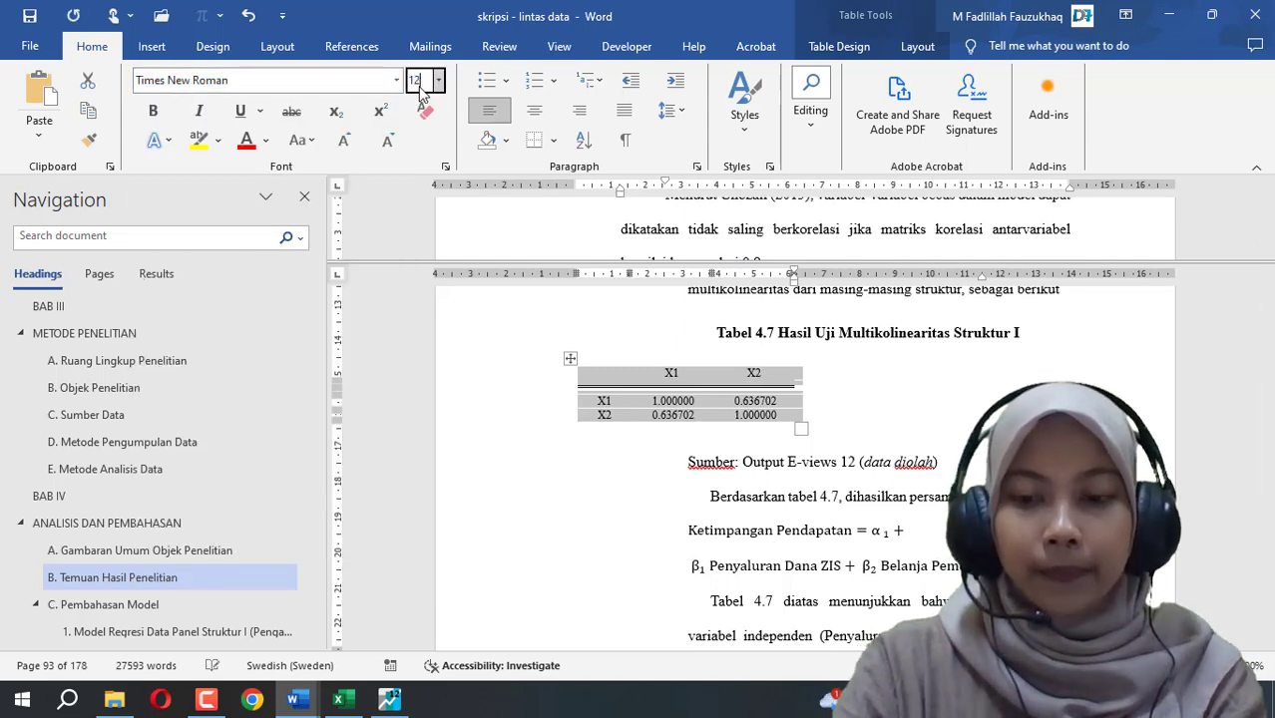
pyautogui.press('Return')
pyautogui.hotkey('ctrl', 'e')
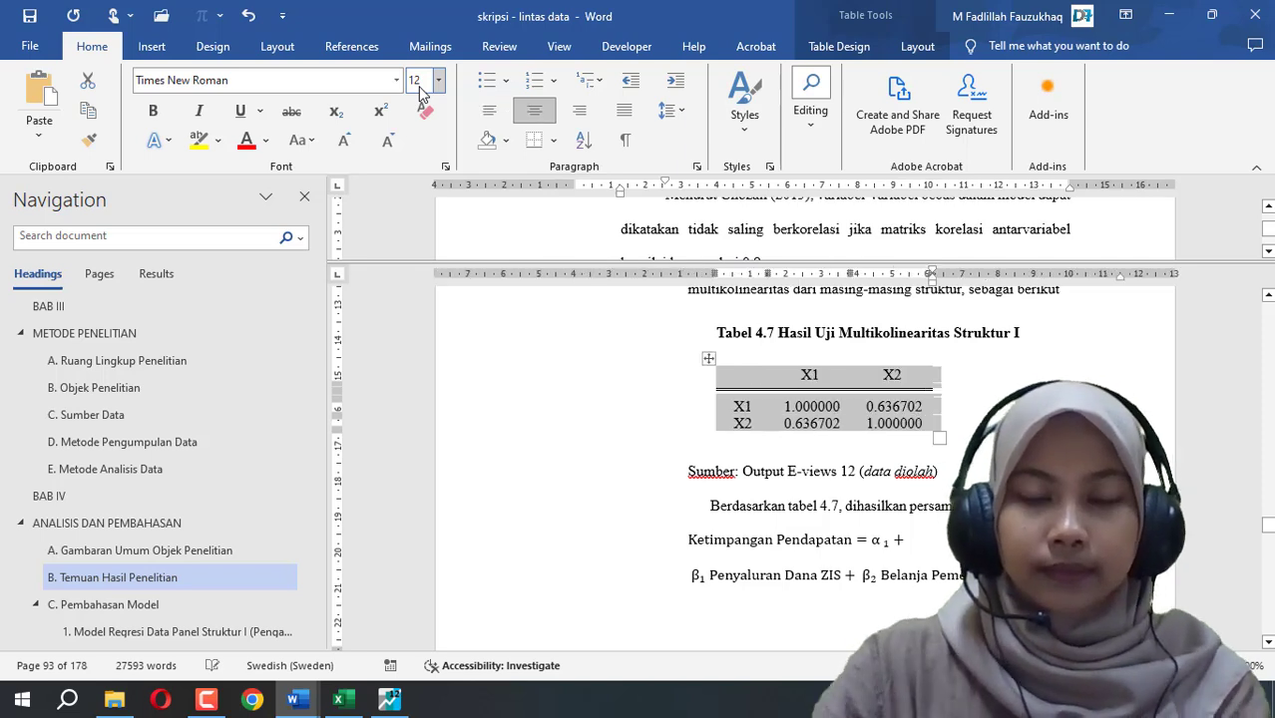
pyautogui.click(817, 507)
# Step: Highlight the correlation value between X1 and X2 in the first data row of Tabel 4.7 in yellow
pyautogui.scroll(-2, 817, 509)
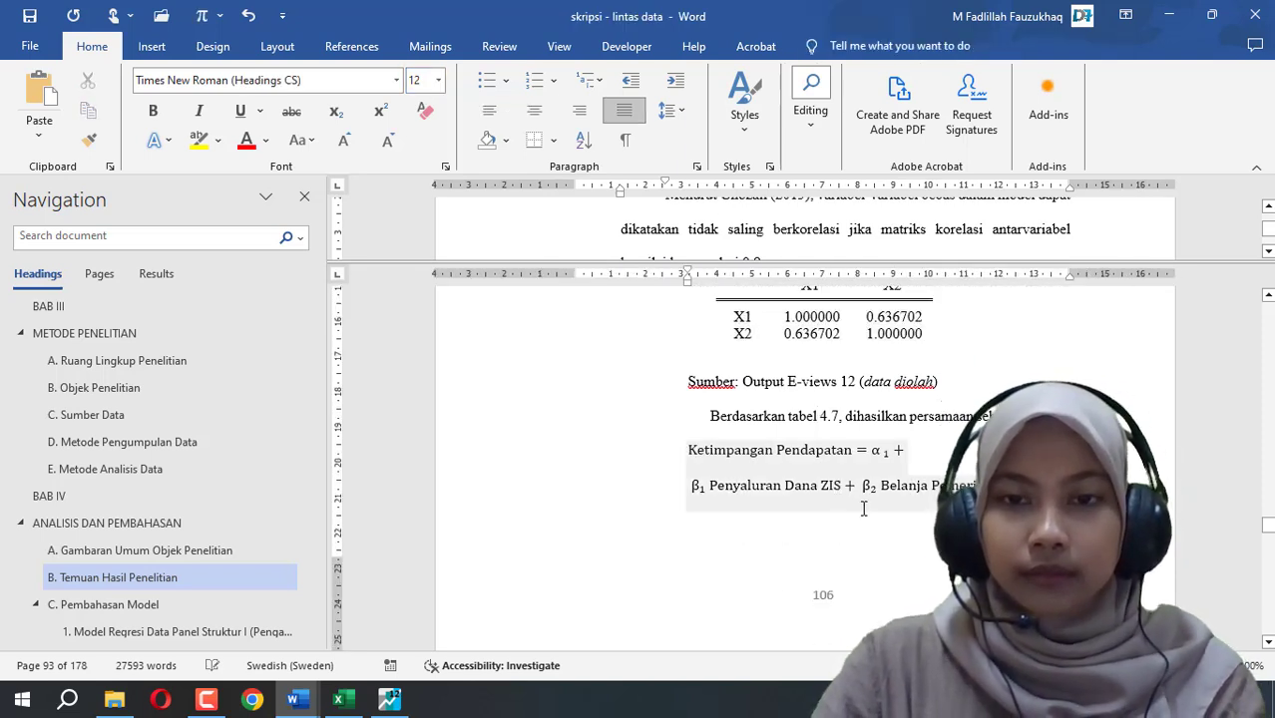
pyautogui.scroll(3, 891, 455)
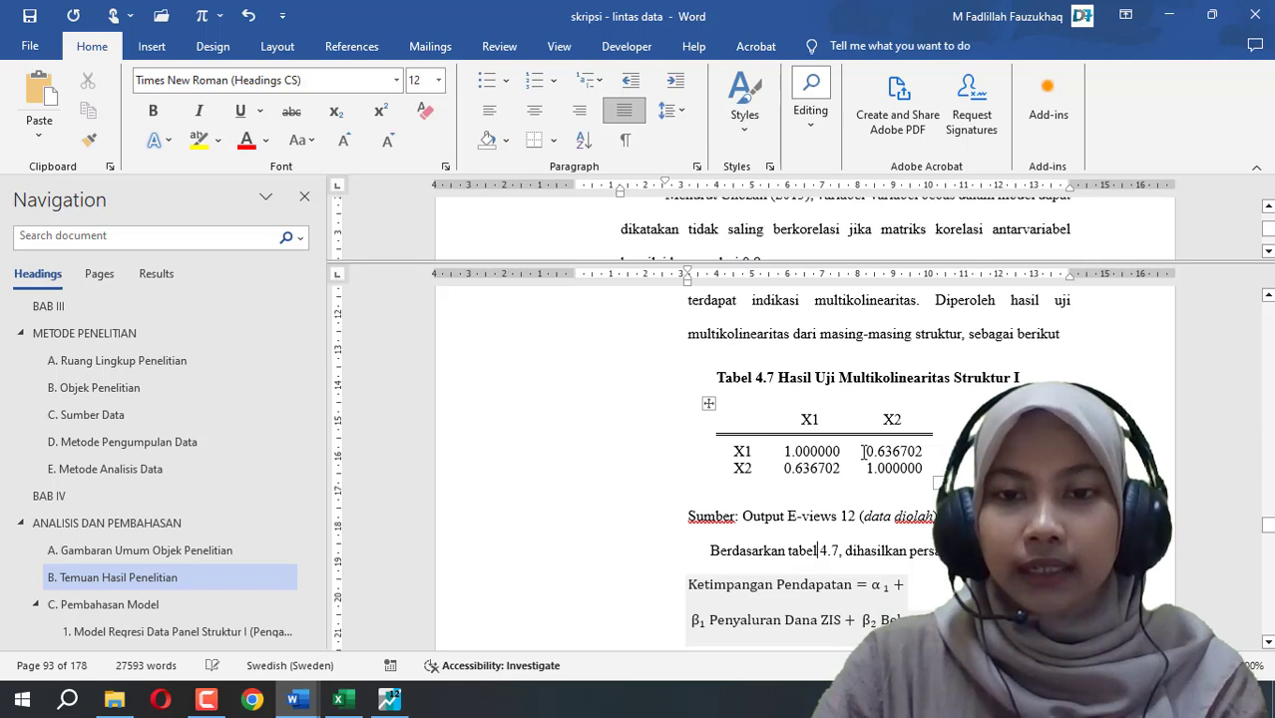
pyautogui.moveTo(864, 451); pyautogui.dragTo(905, 445)
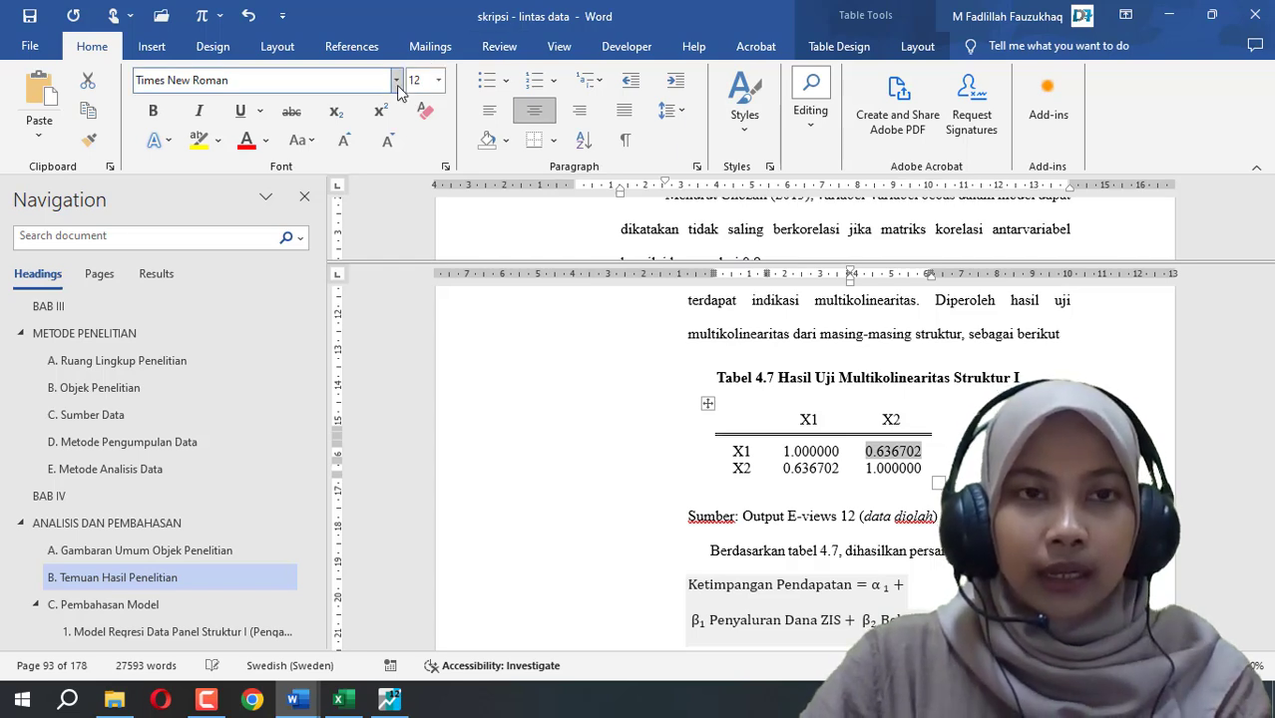
pyautogui.click(199, 139)
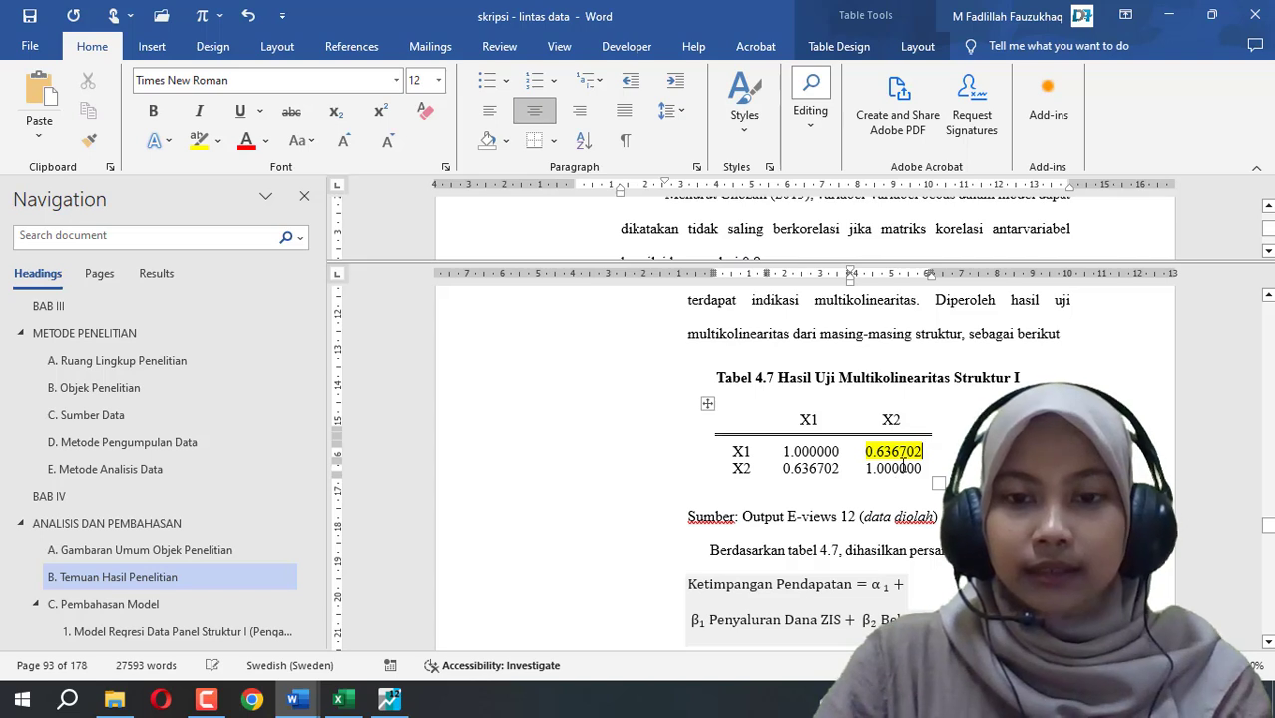
pyautogui.scroll(-2, 903, 466)
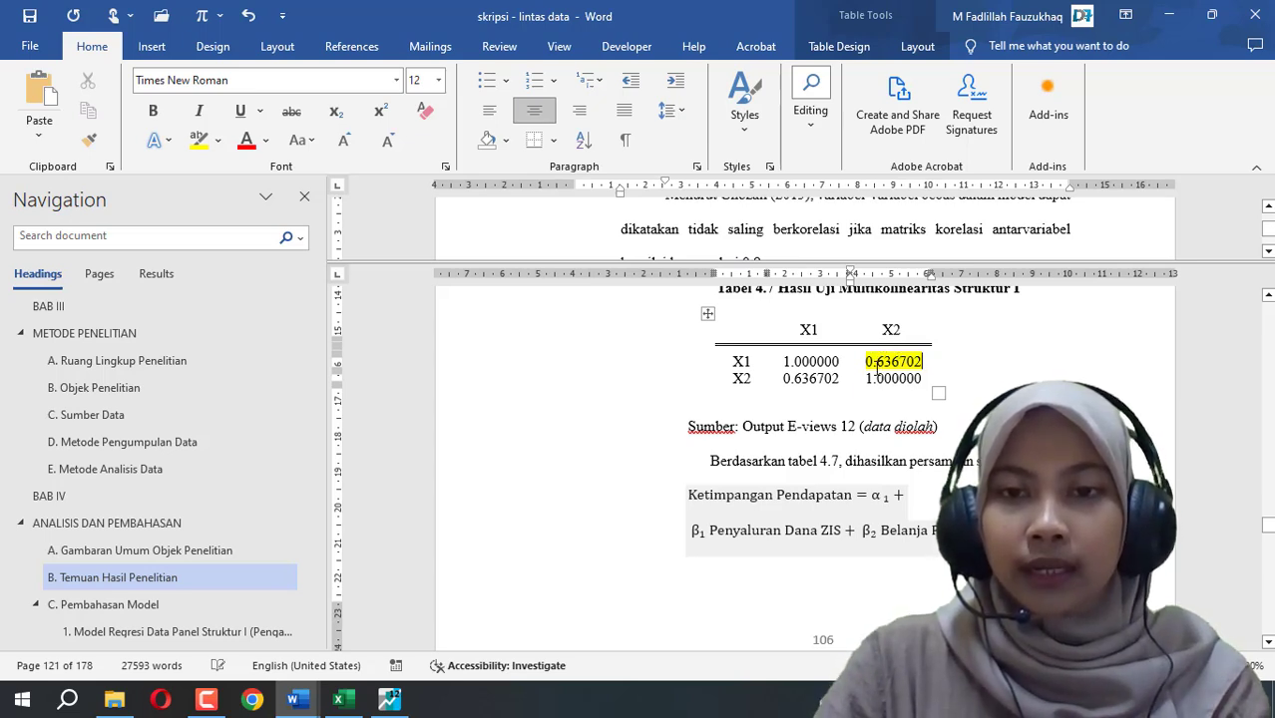
pyautogui.scroll(-10, 908, 504)
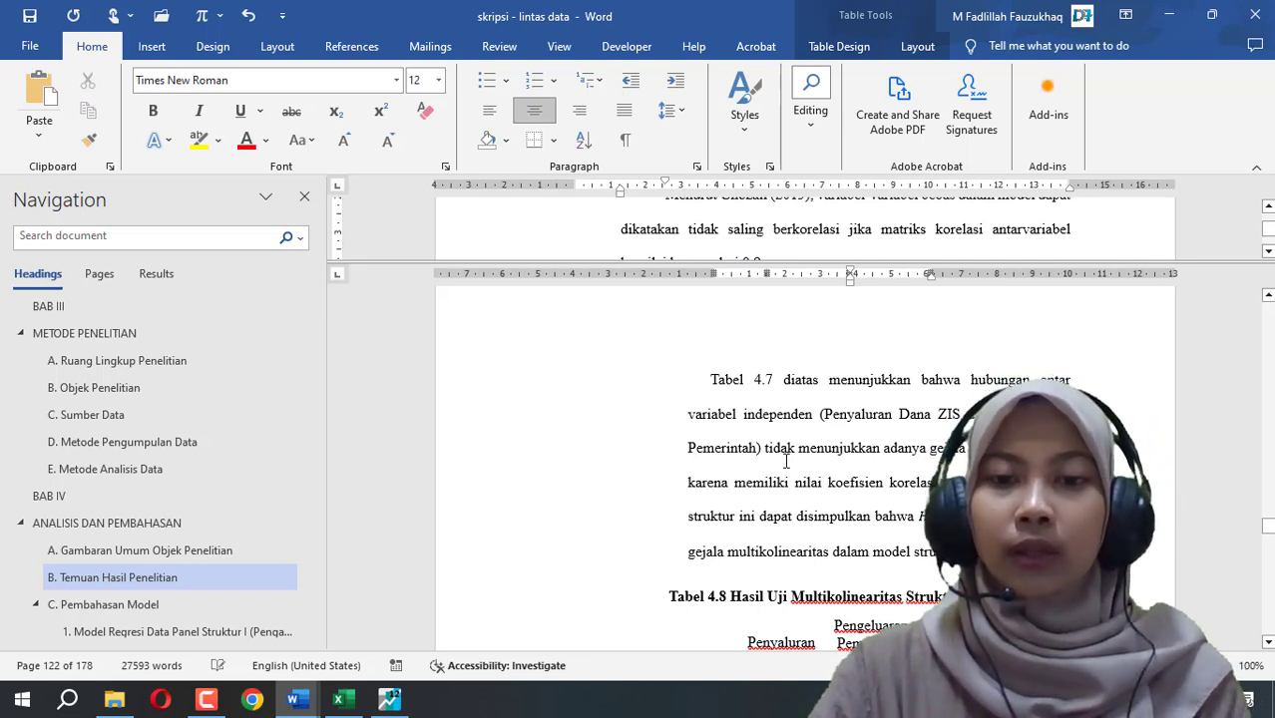
pyautogui.scroll(8, 798, 459)
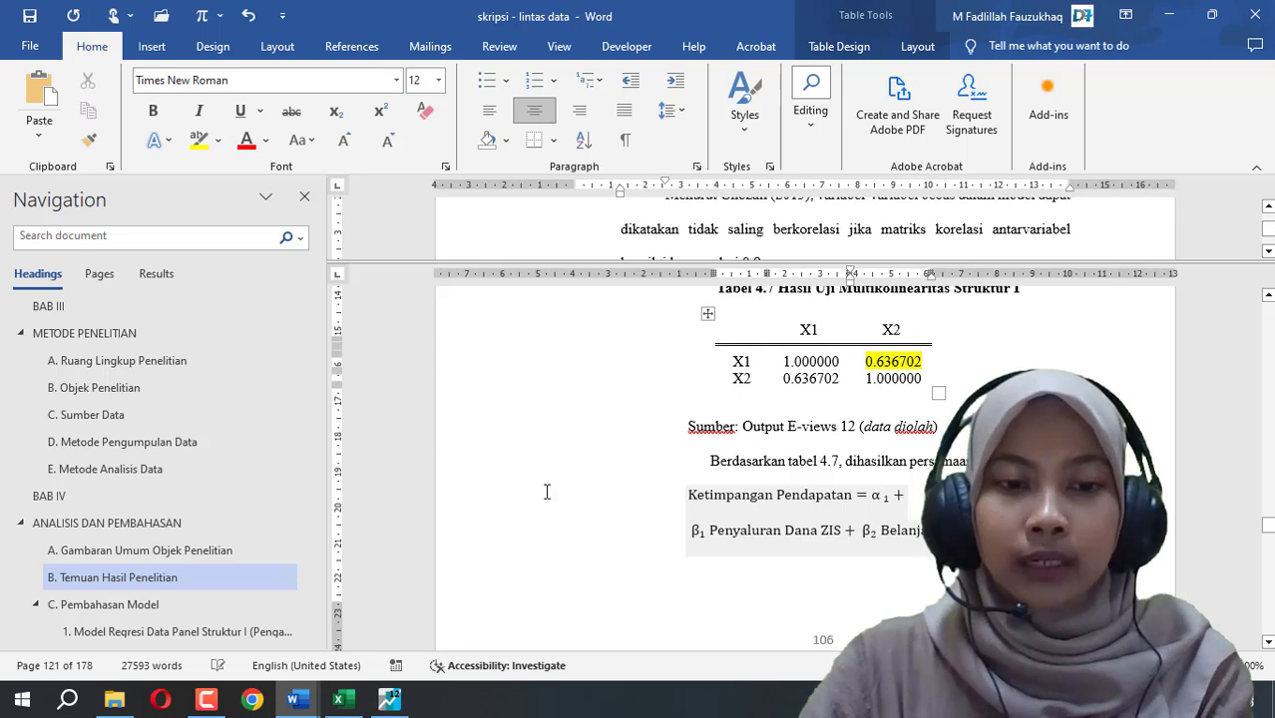
# Step: Switch to EViews, close the multikol_struktur1 table and delete the untitled correlation group
pyautogui.moveTo(390, 704)
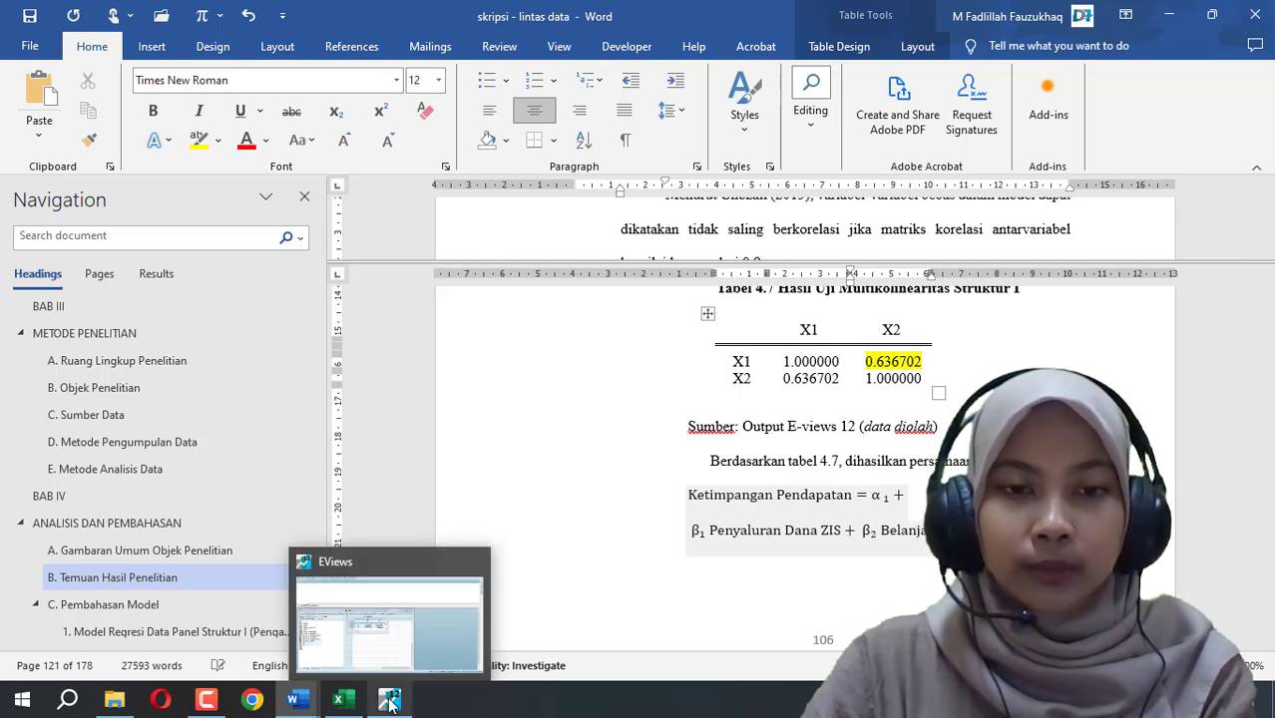
pyautogui.click(393, 647)
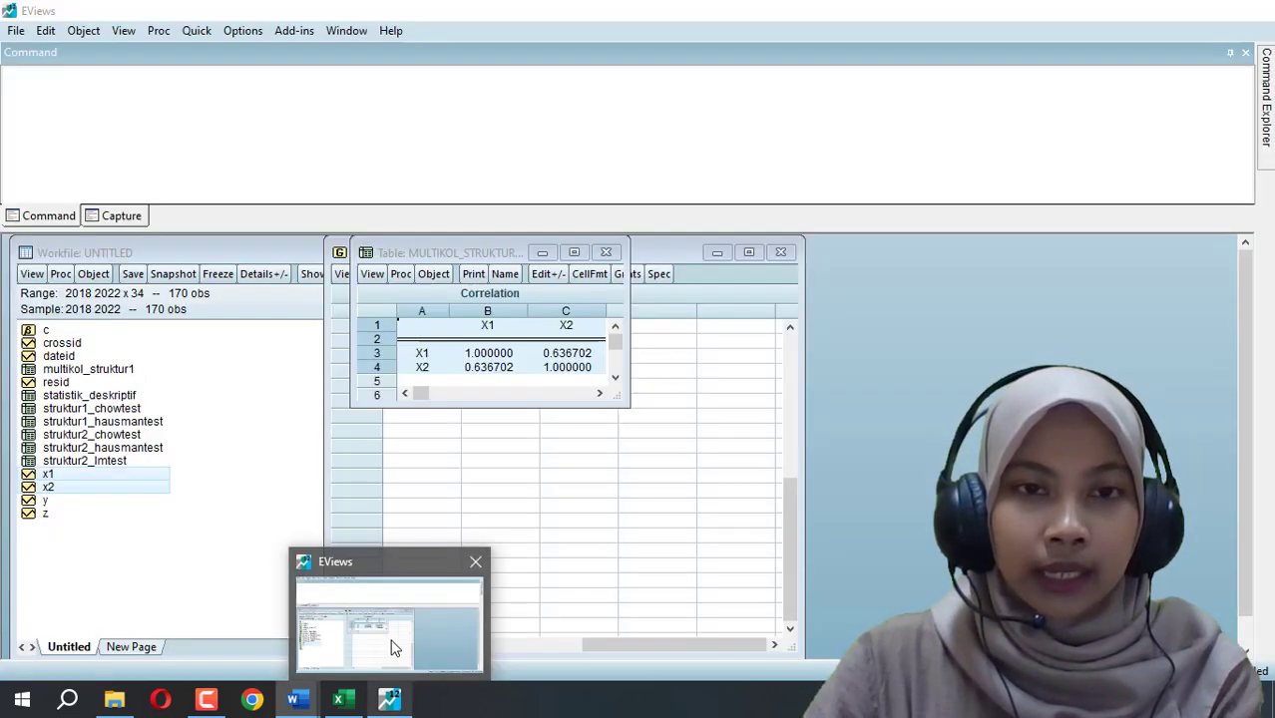
pyautogui.click(609, 252)
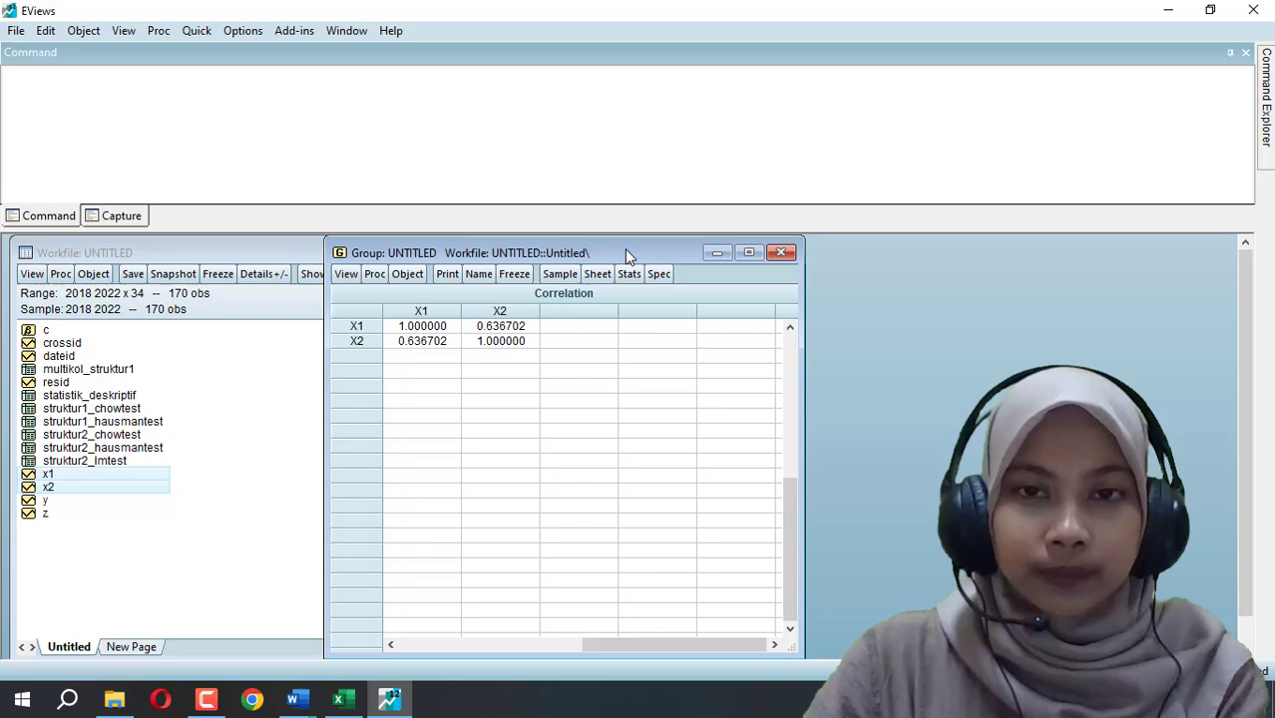
pyautogui.click(791, 258)
pyautogui.click(607, 387)
pyautogui.click(292, 536)
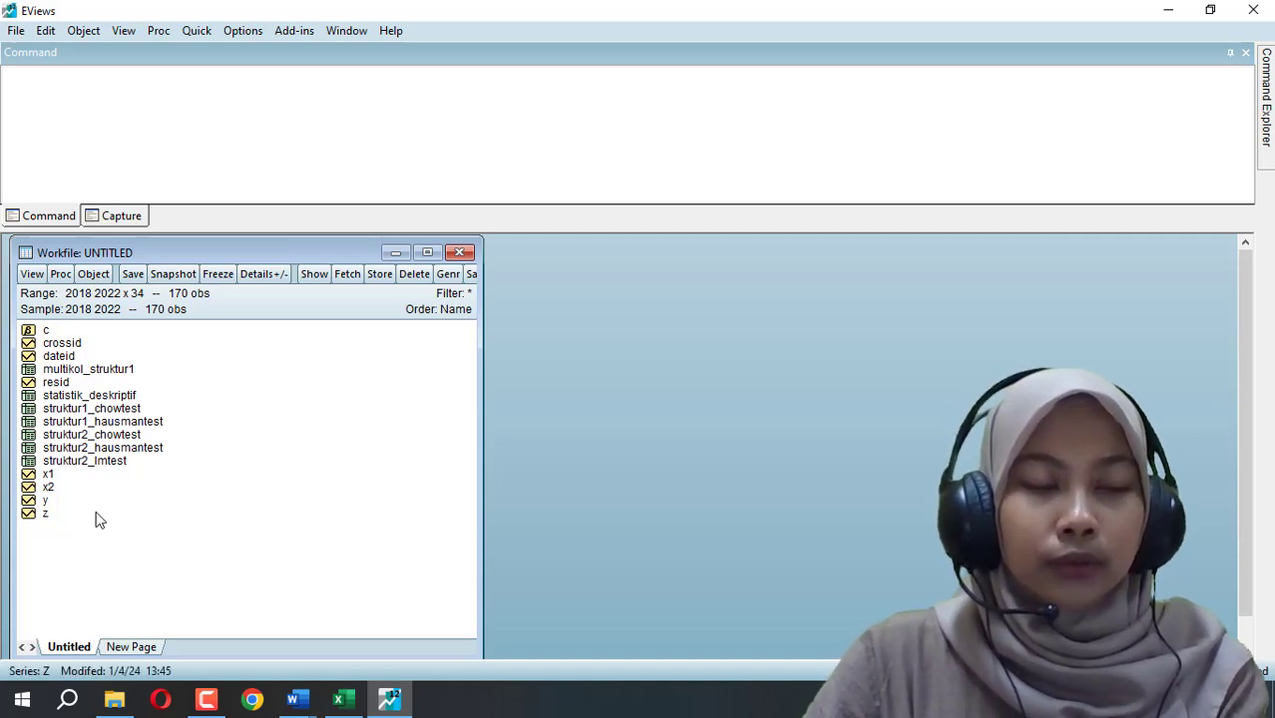
# Step: Generate the group correlation matrix for the series x1, x2 and z
pyautogui.click(59, 474)
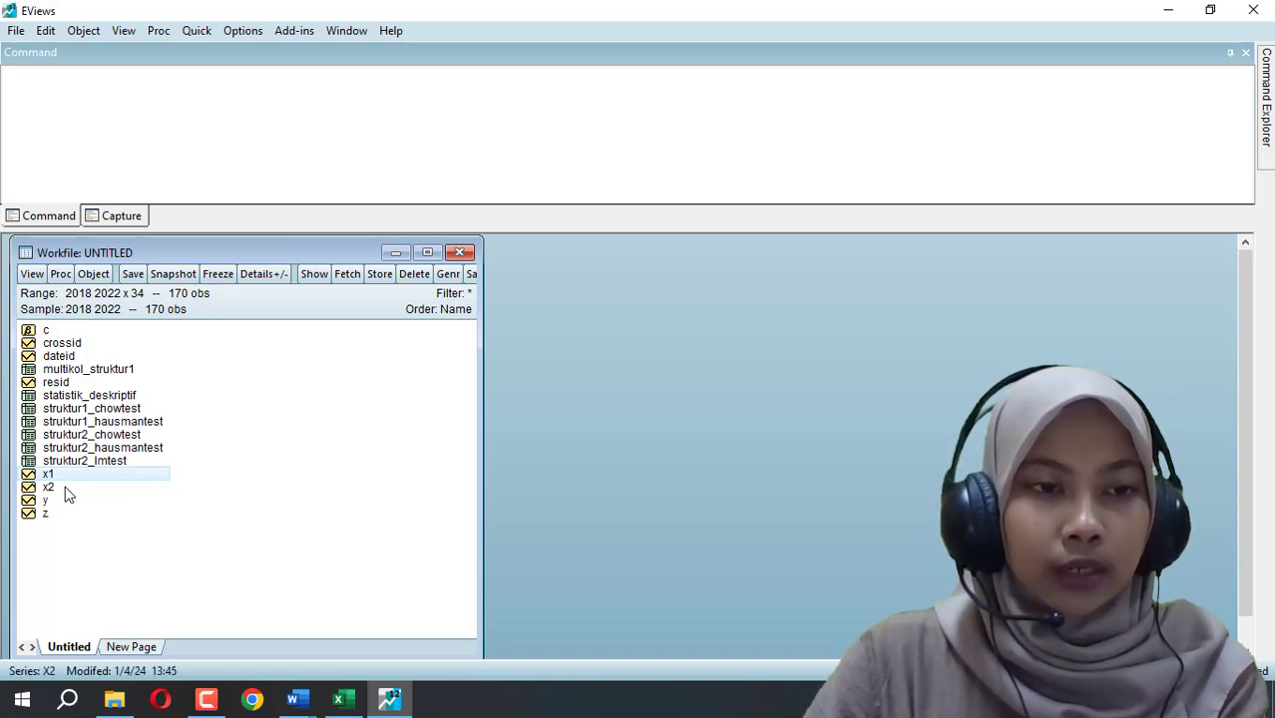
pyautogui.keyDown('ctrl'); pyautogui.click(56, 488); pyautogui.keyUp('ctrl')
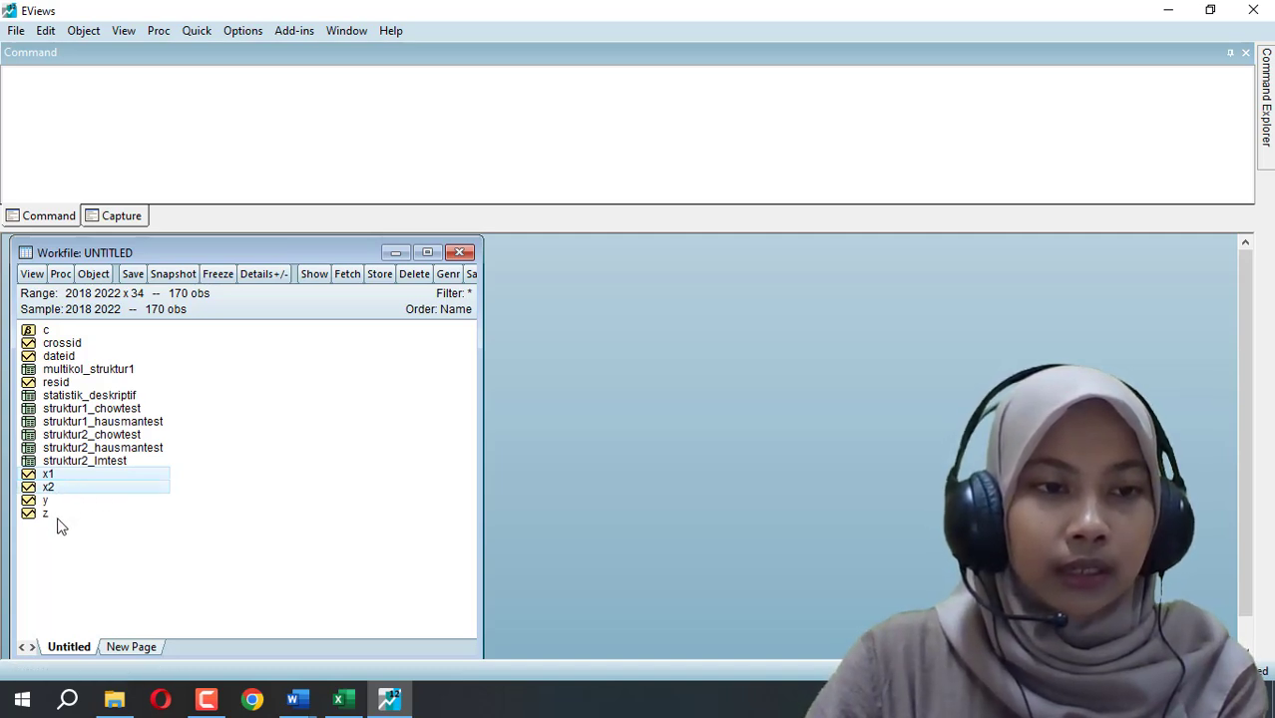
pyautogui.keyDown('ctrl'); pyautogui.click(46, 512); pyautogui.keyUp('ctrl')
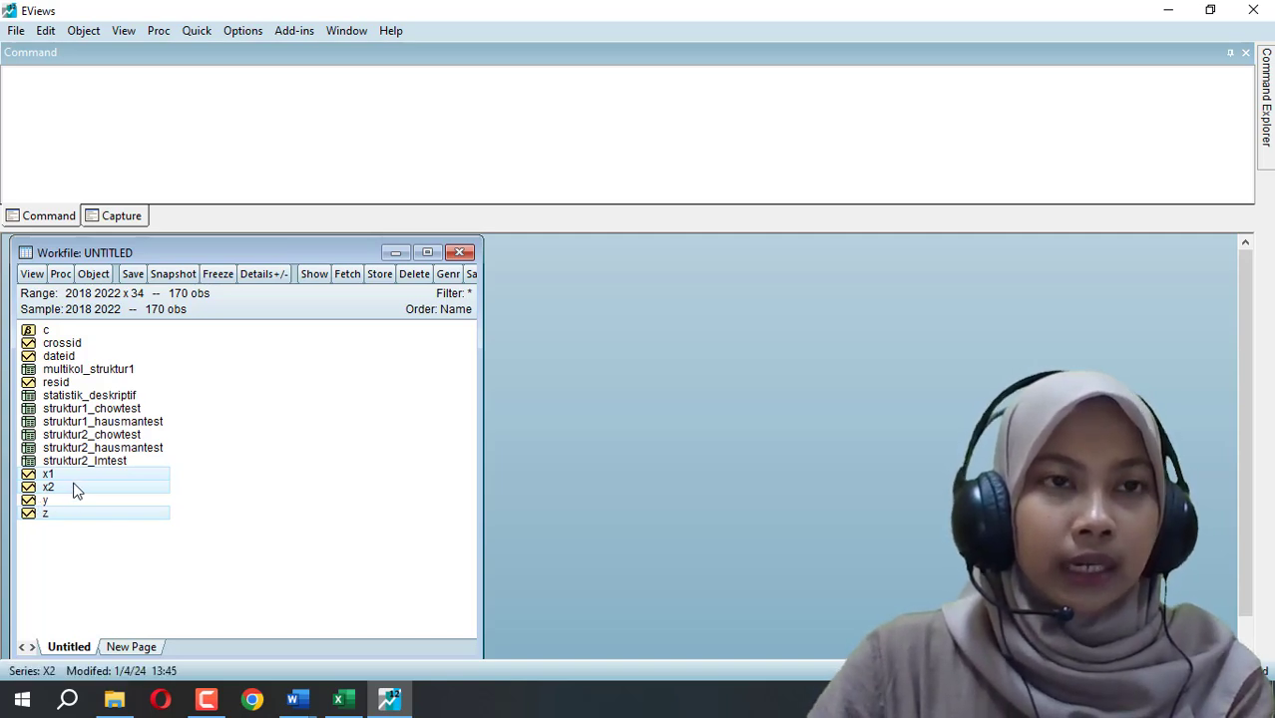
pyautogui.click(197, 30)
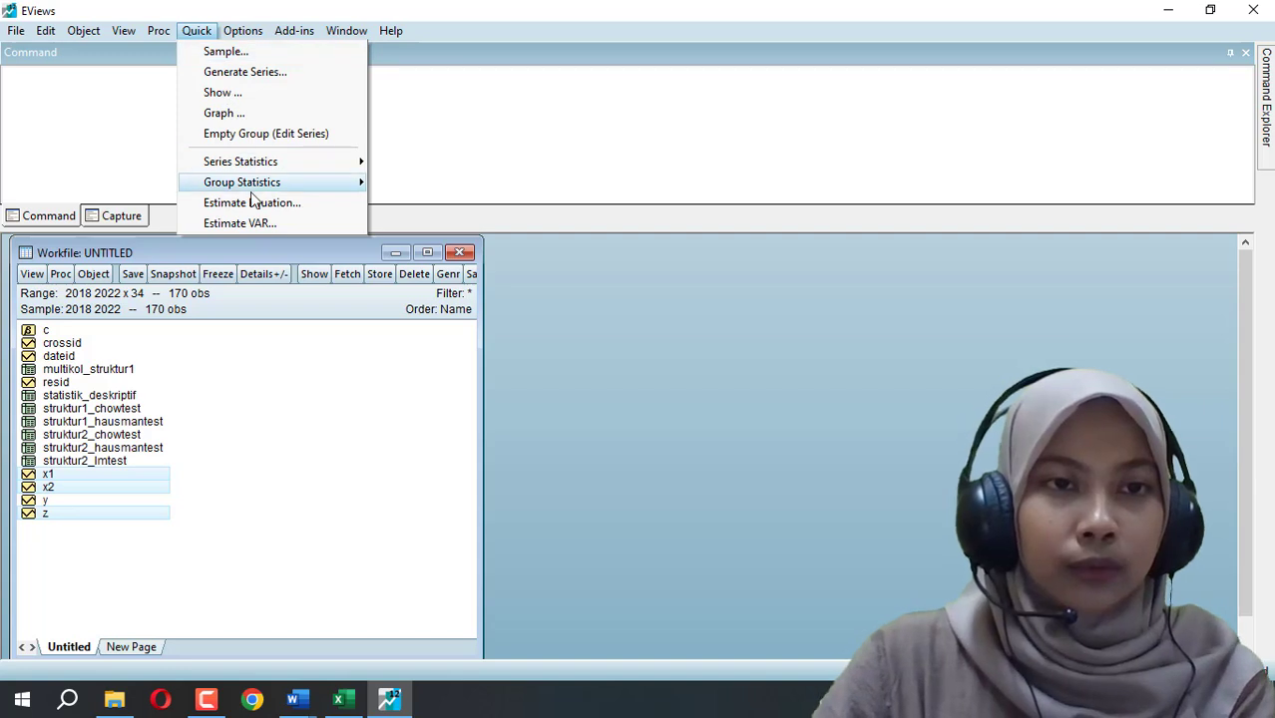
pyautogui.moveTo(252, 193)
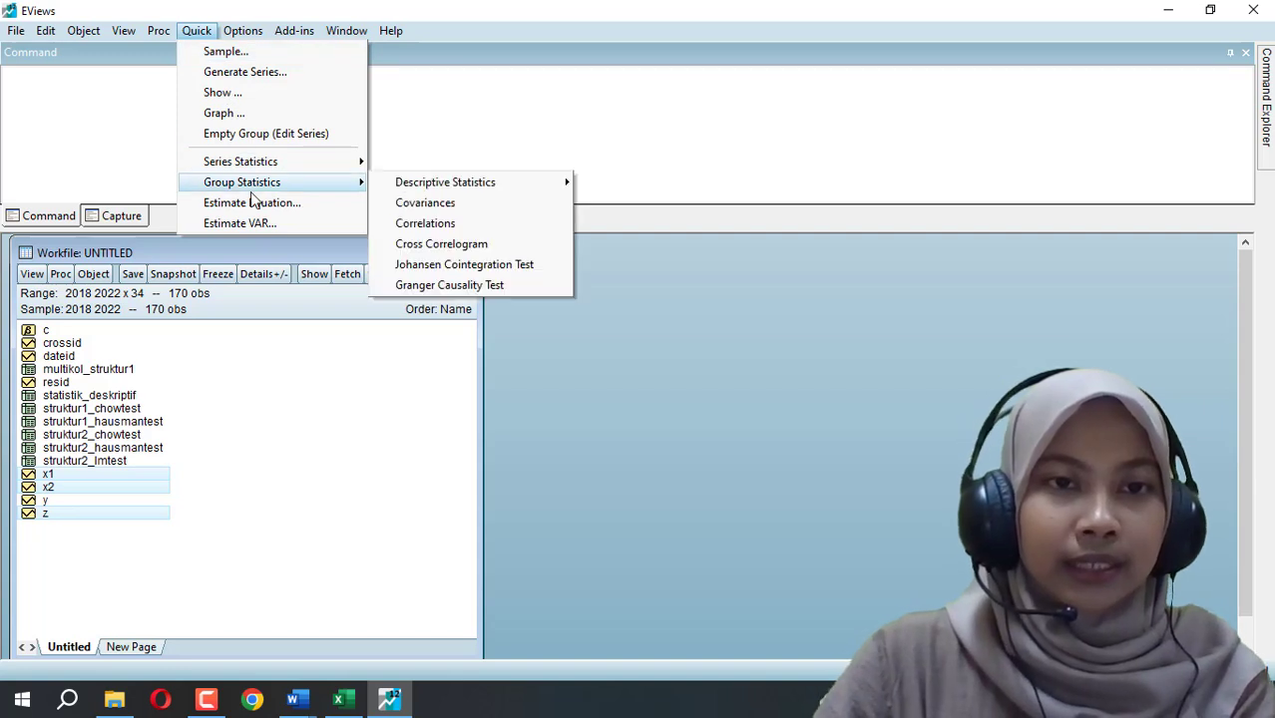
pyautogui.click(401, 223)
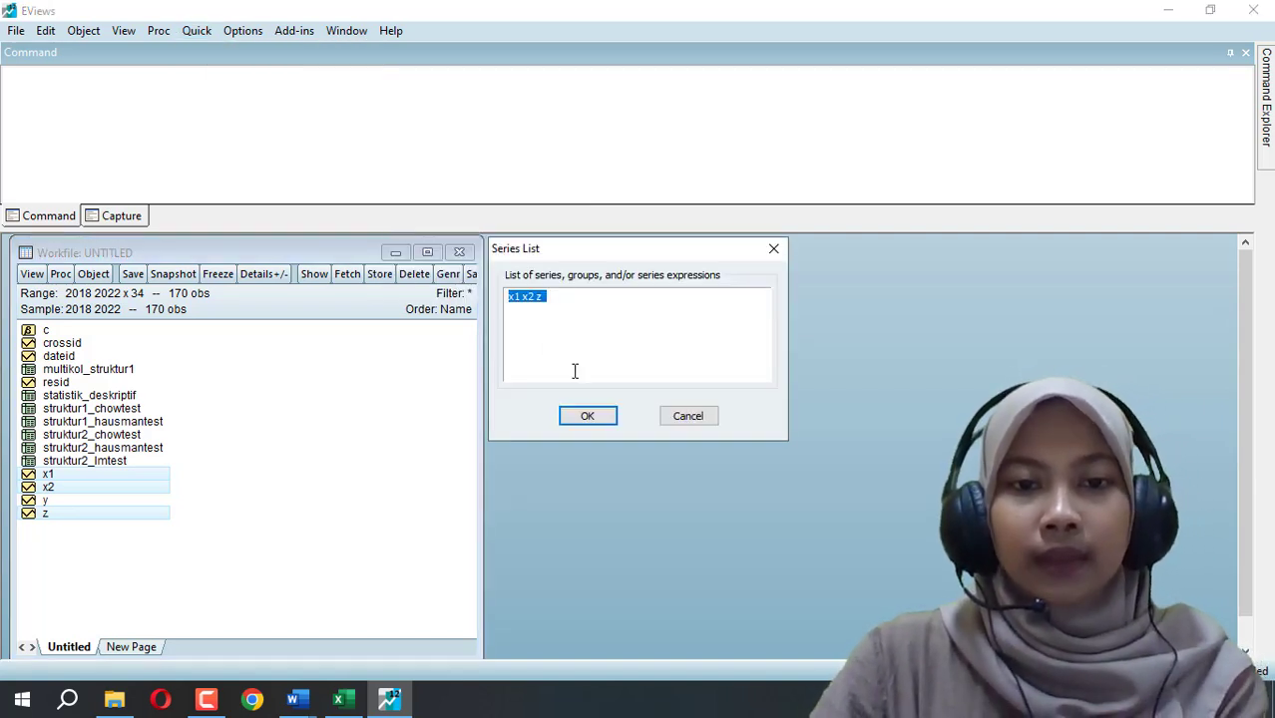
pyautogui.click(584, 418)
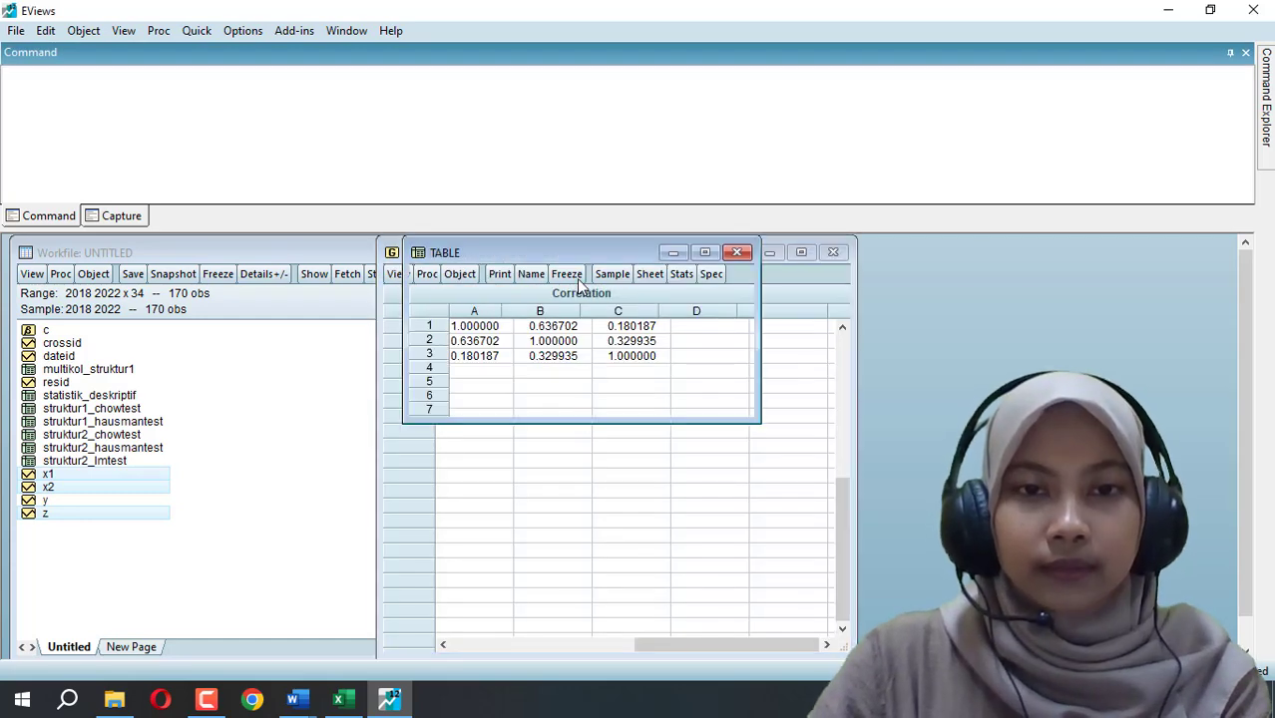
# Step: Freeze the x1, x2 and z correlation matrix as a table and name it multikol_struktur2
pyautogui.click(566, 274)
pyautogui.click(555, 275)
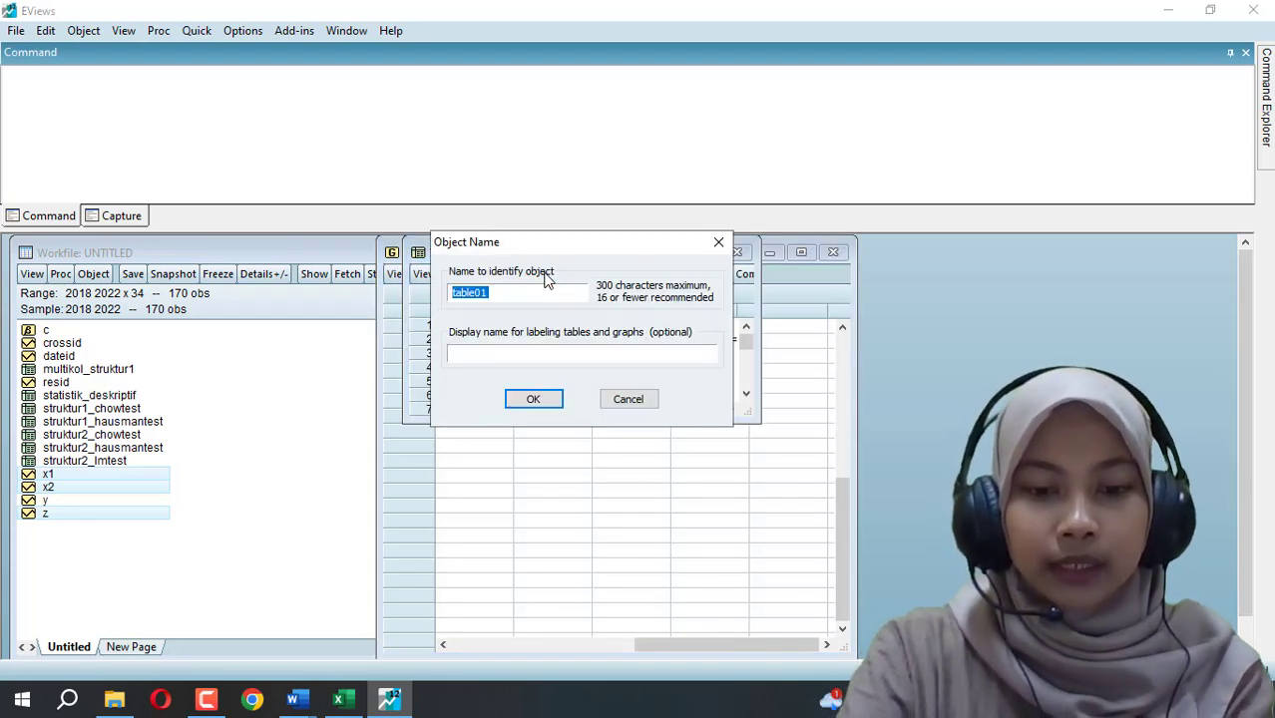
pyautogui.write('multikol')
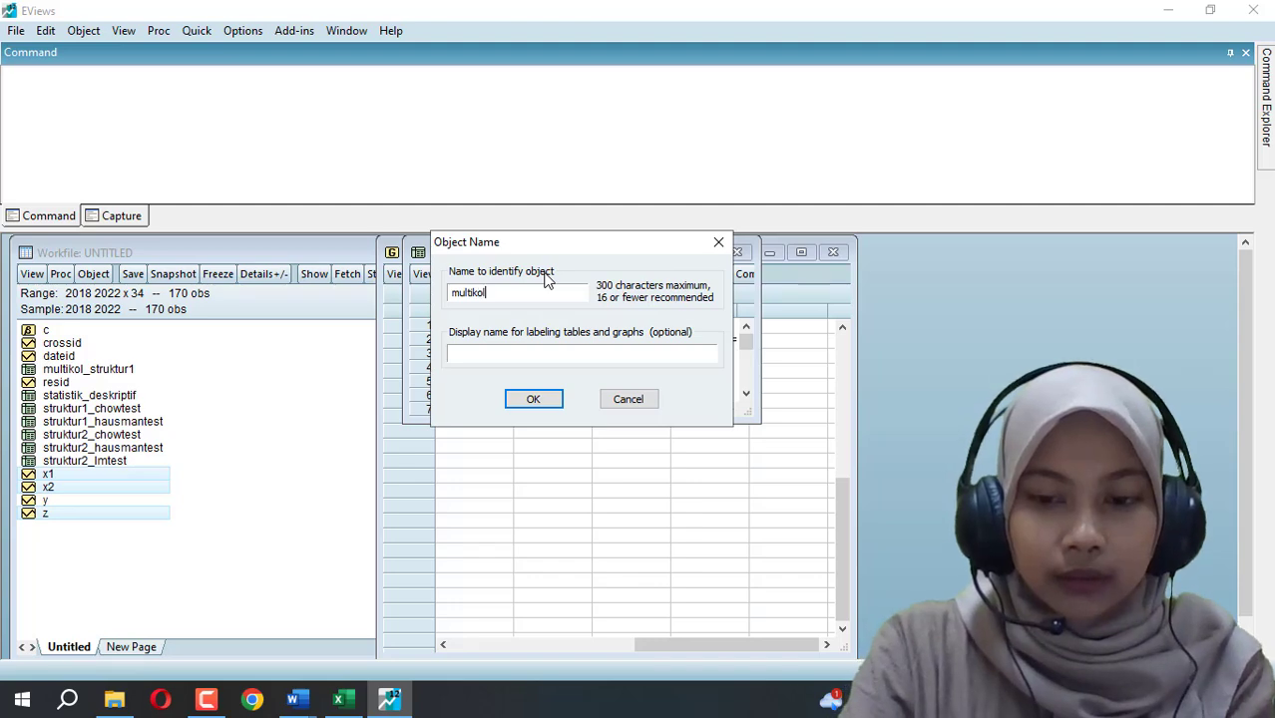
pyautogui.write('_strutu')
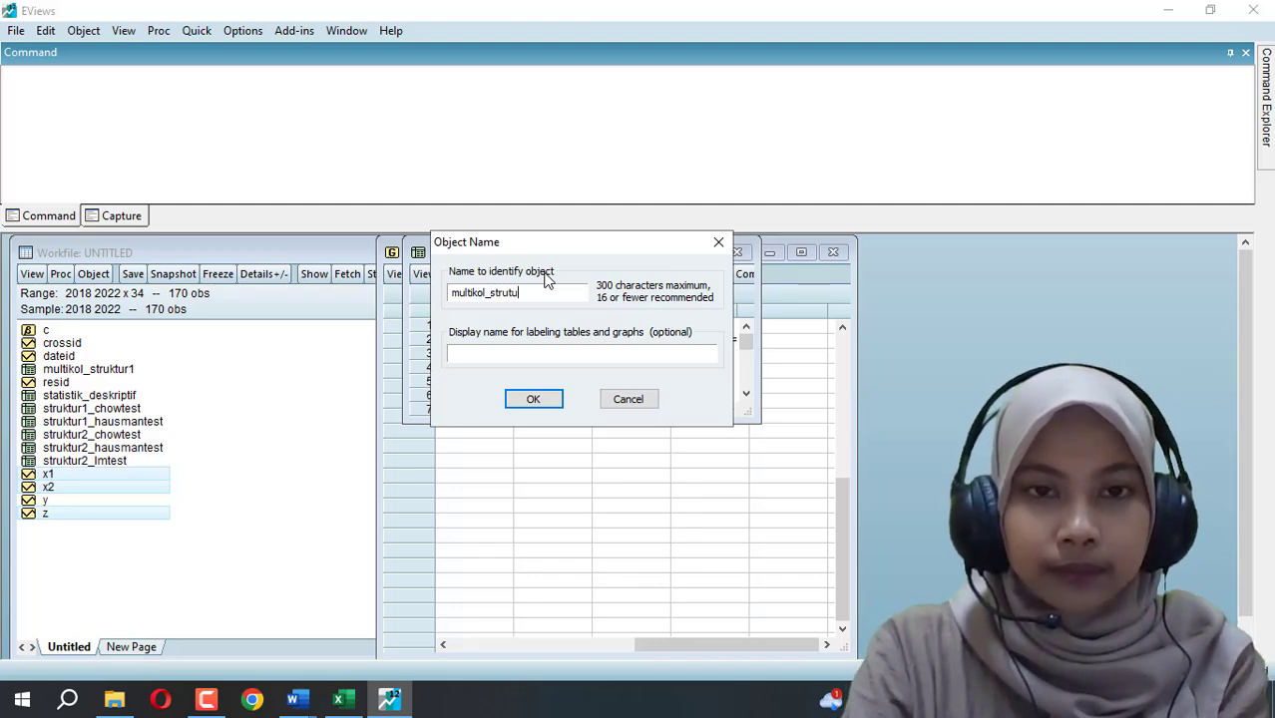
pyautogui.press('BackSpace')
pyautogui.press('BackSpace')
pyautogui.press('BackSpace')
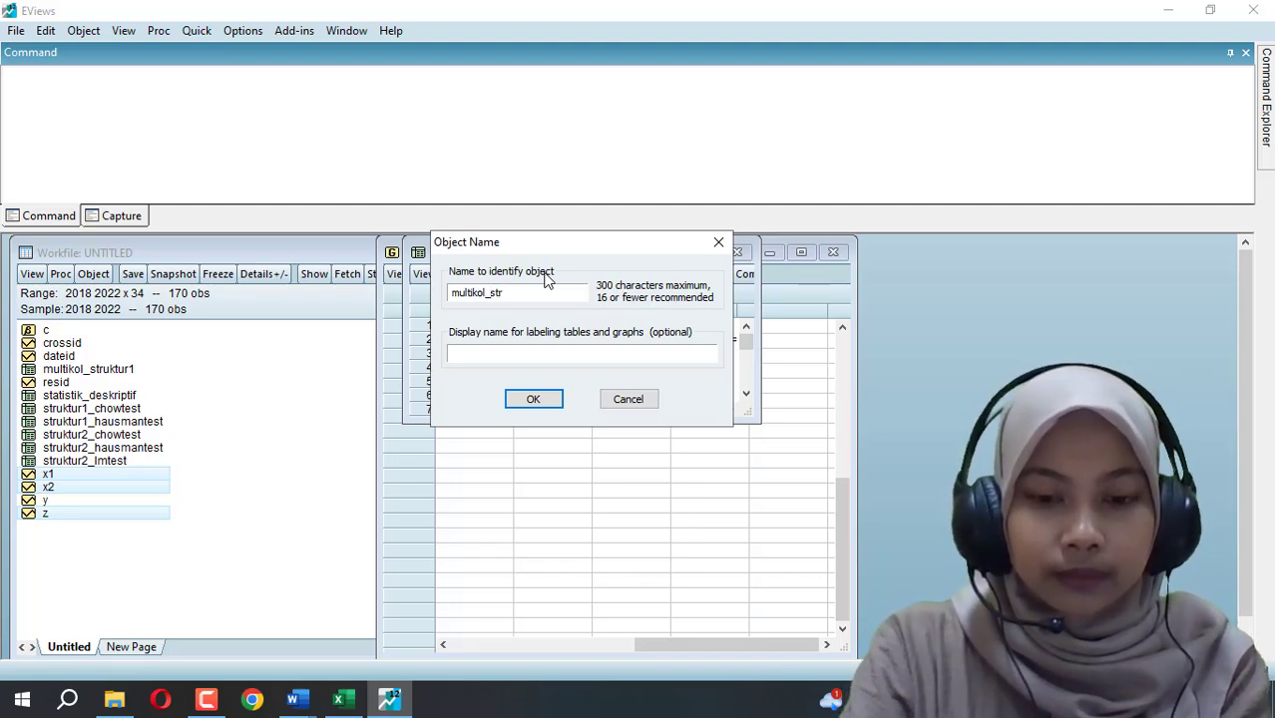
pyautogui.write('uktur2')
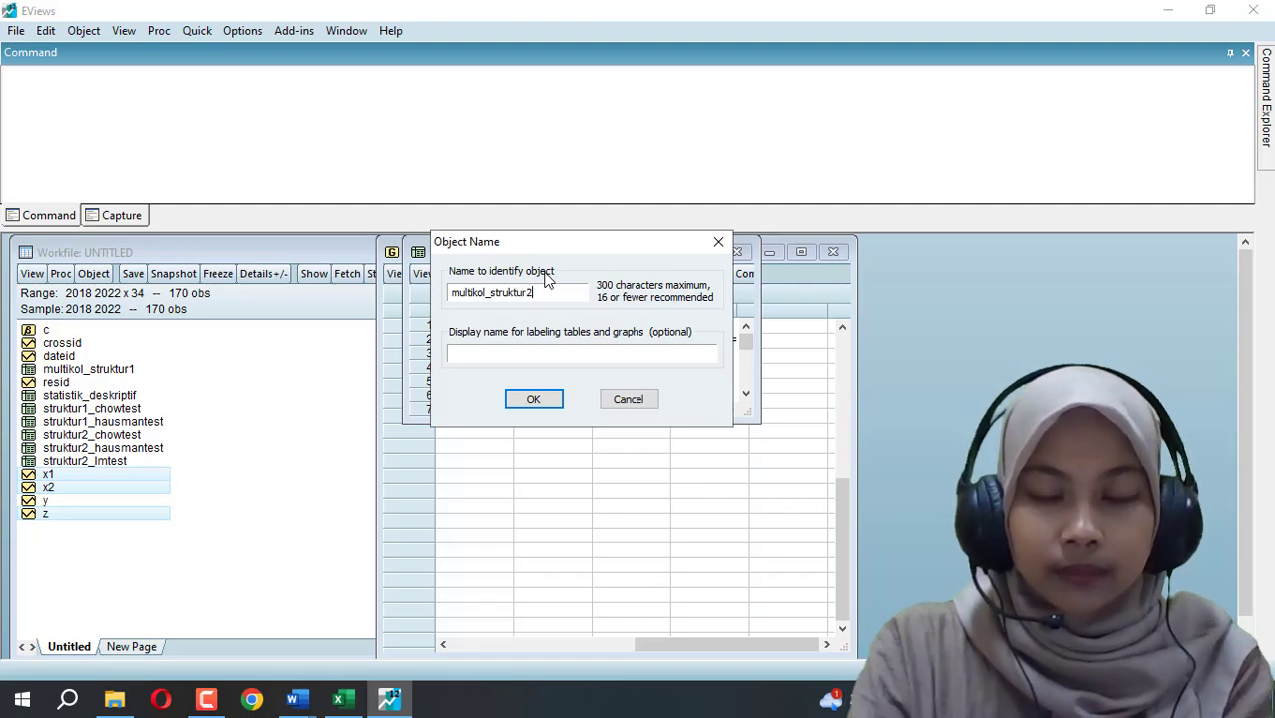
pyautogui.press('Return')
pyautogui.click(498, 345)
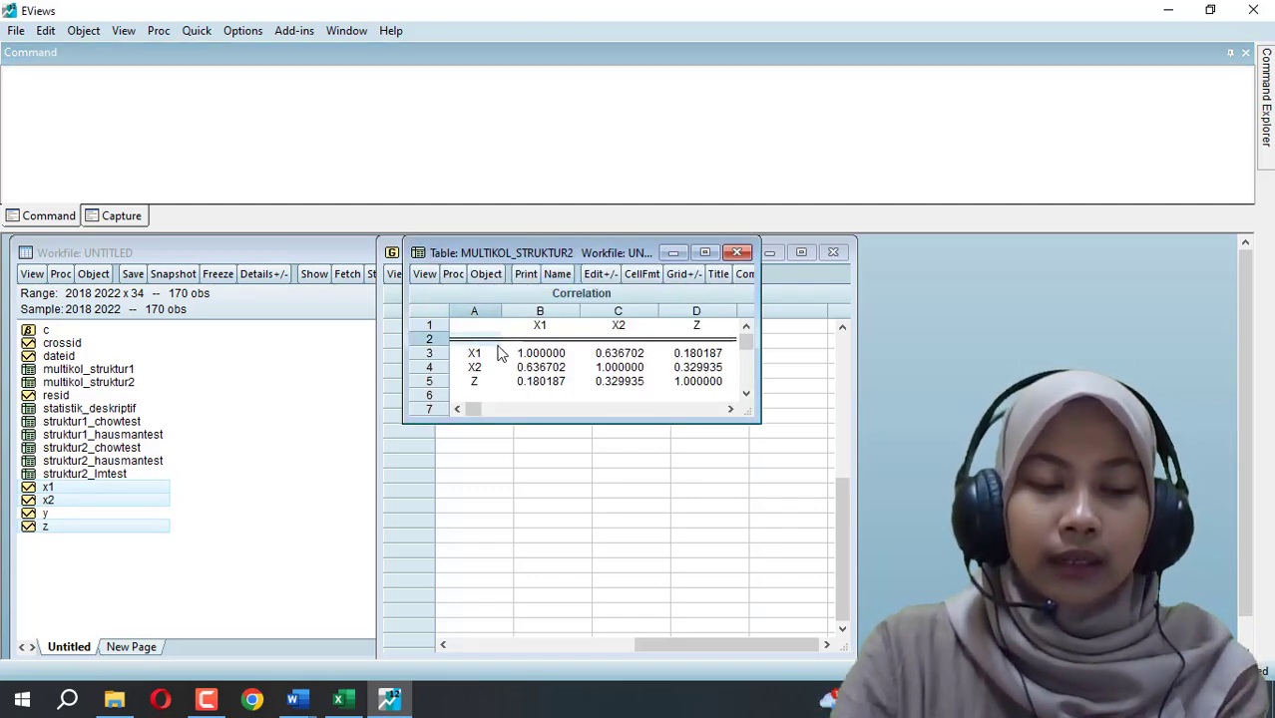
# Step: Copy the entire multikol_struktur2 correlation table
pyautogui.hotkey('ctrl', 'a')
pyautogui.hotkey('ctrl', 'Home')
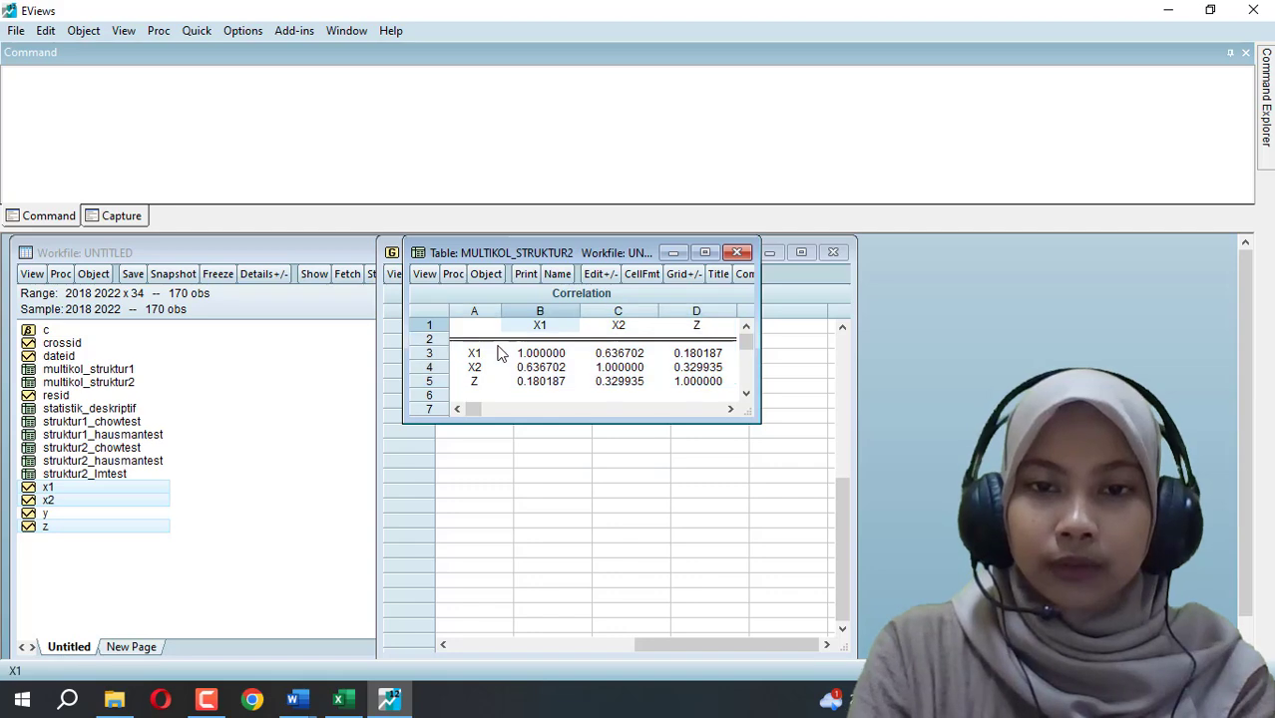
pyautogui.press('Left')
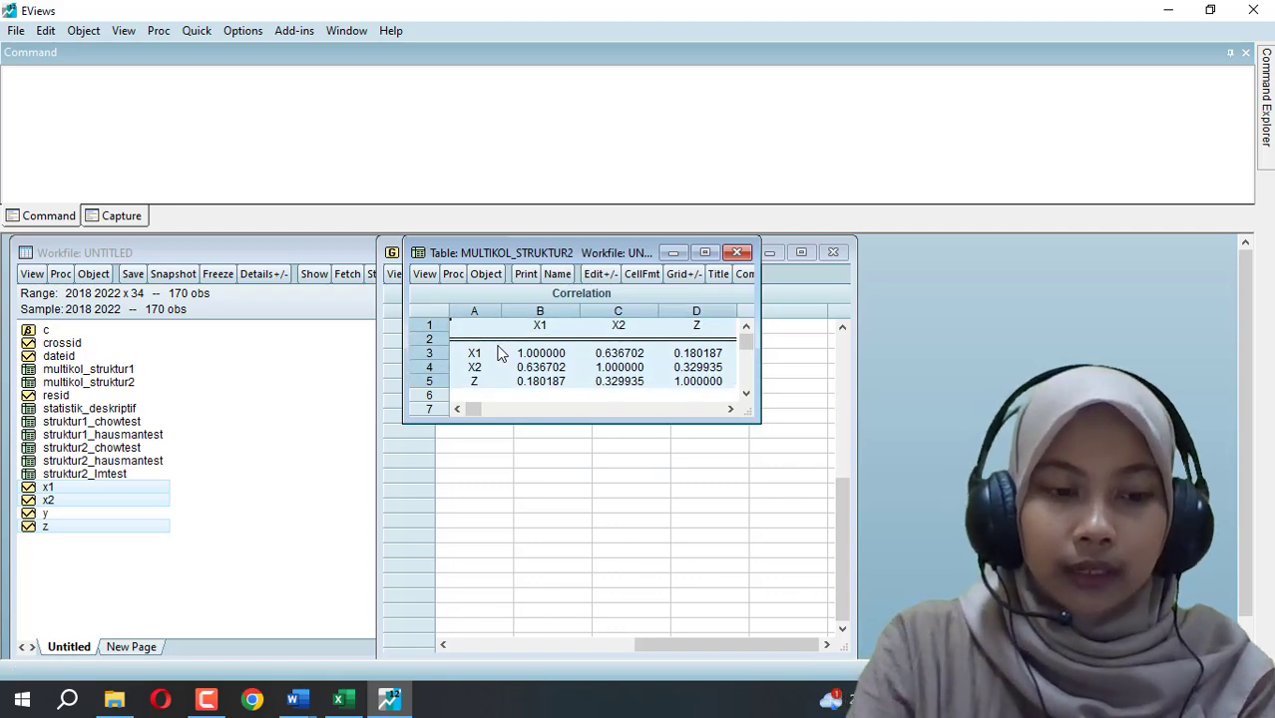
pyautogui.hotkey('ctrl', 'c')
pyautogui.press('Return')
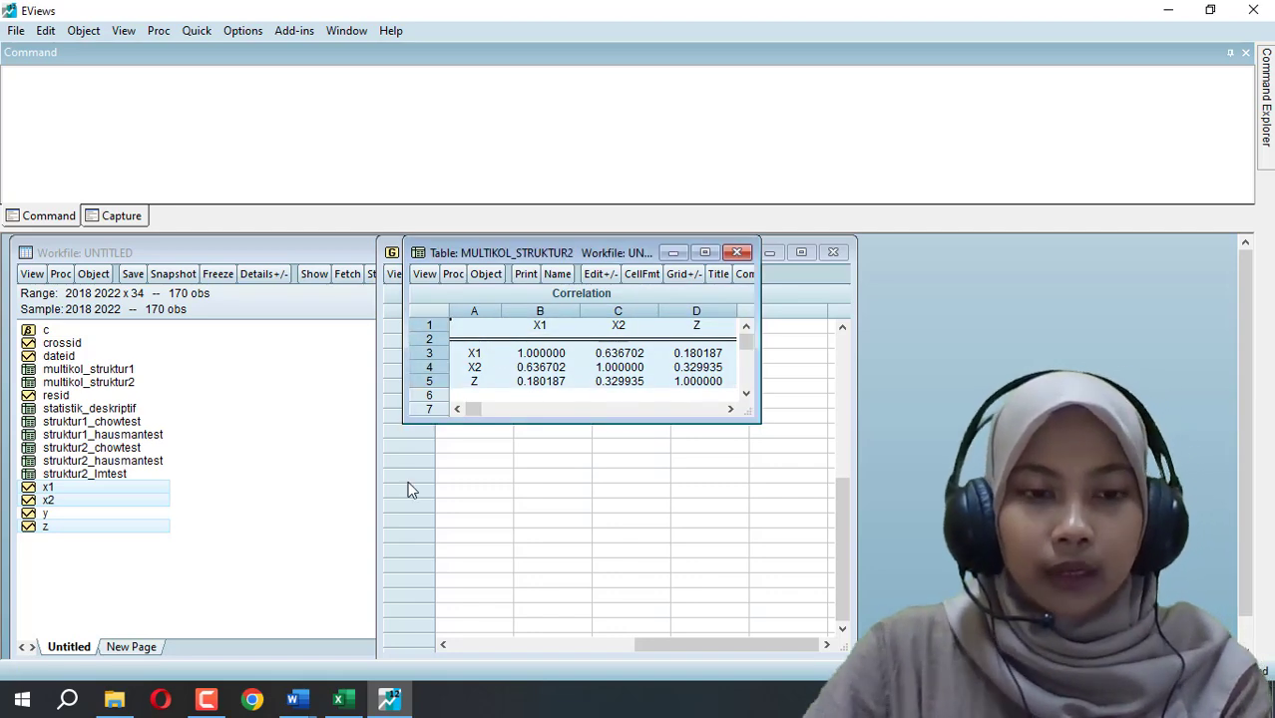
# Step: Switch to the Word thesis and replace the old table under the Tabel 4.8 caption with the copied correlation table
pyautogui.click(296, 698)
pyautogui.click(240, 614)
pyautogui.scroll(-6, 898, 539)
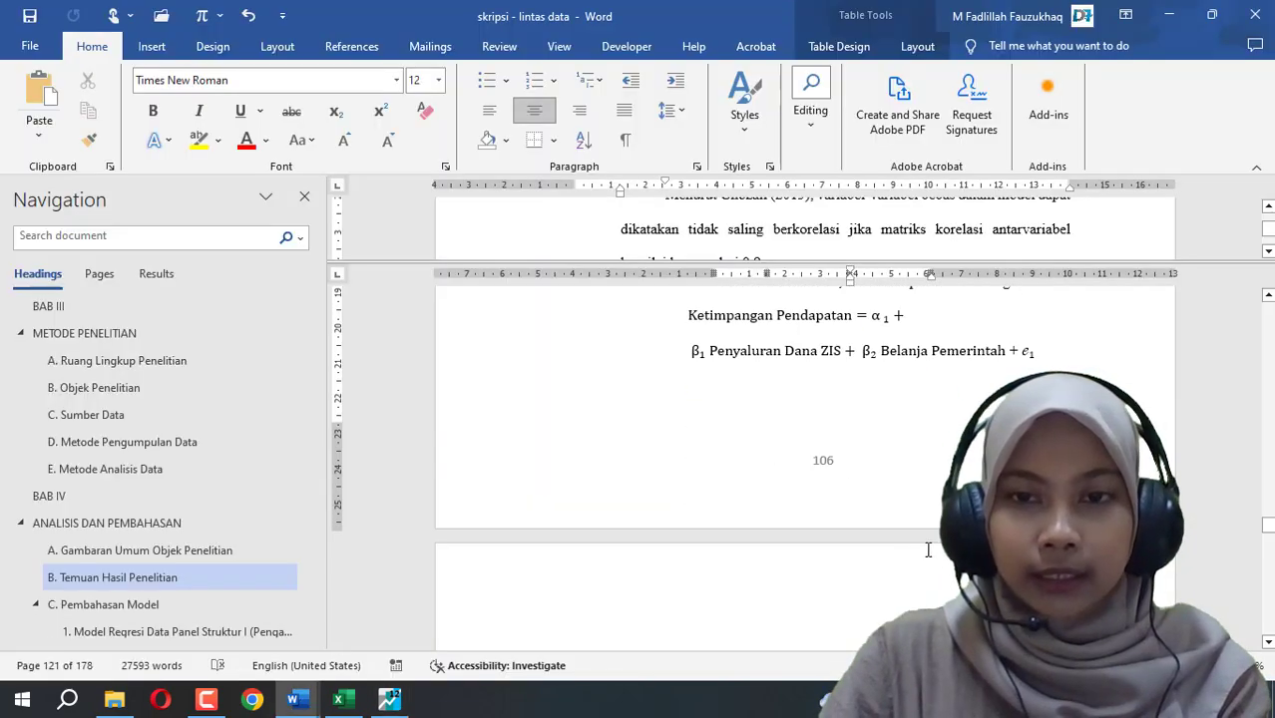
pyautogui.scroll(-3, 877, 536)
pyautogui.scroll(10, 878, 544)
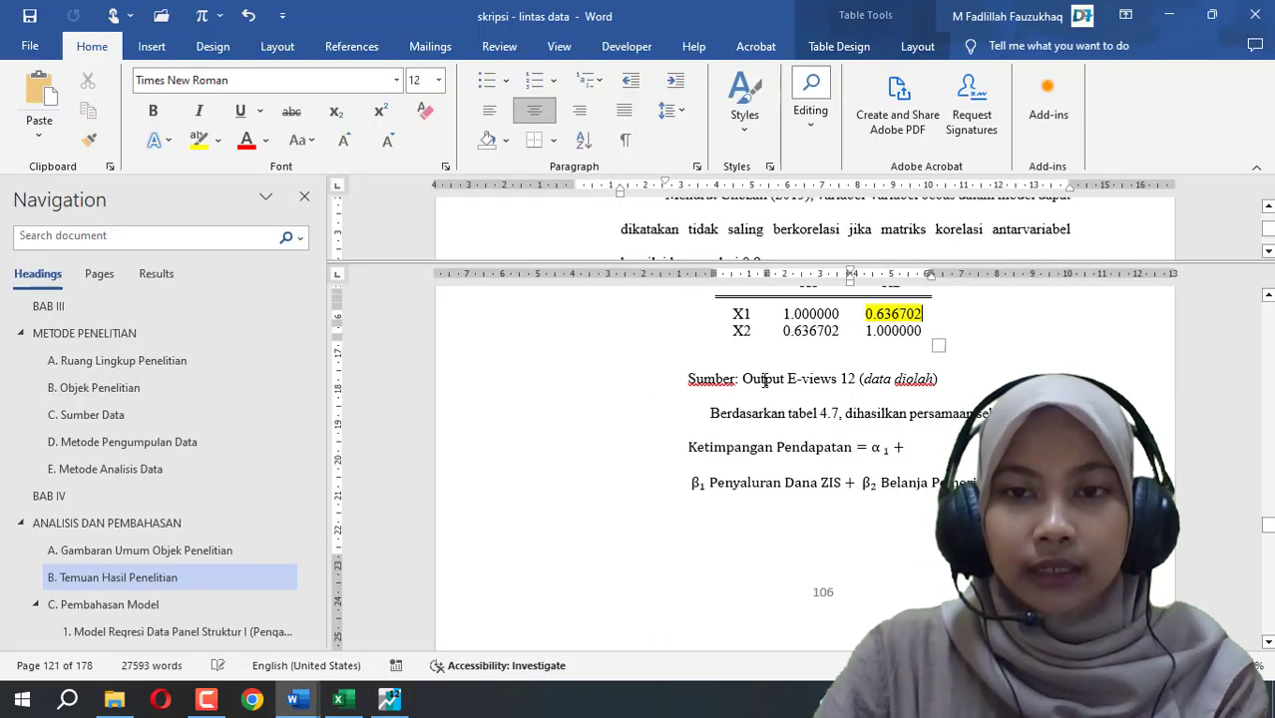
pyautogui.scroll(5, 888, 559)
pyautogui.scroll(-2, 895, 564)
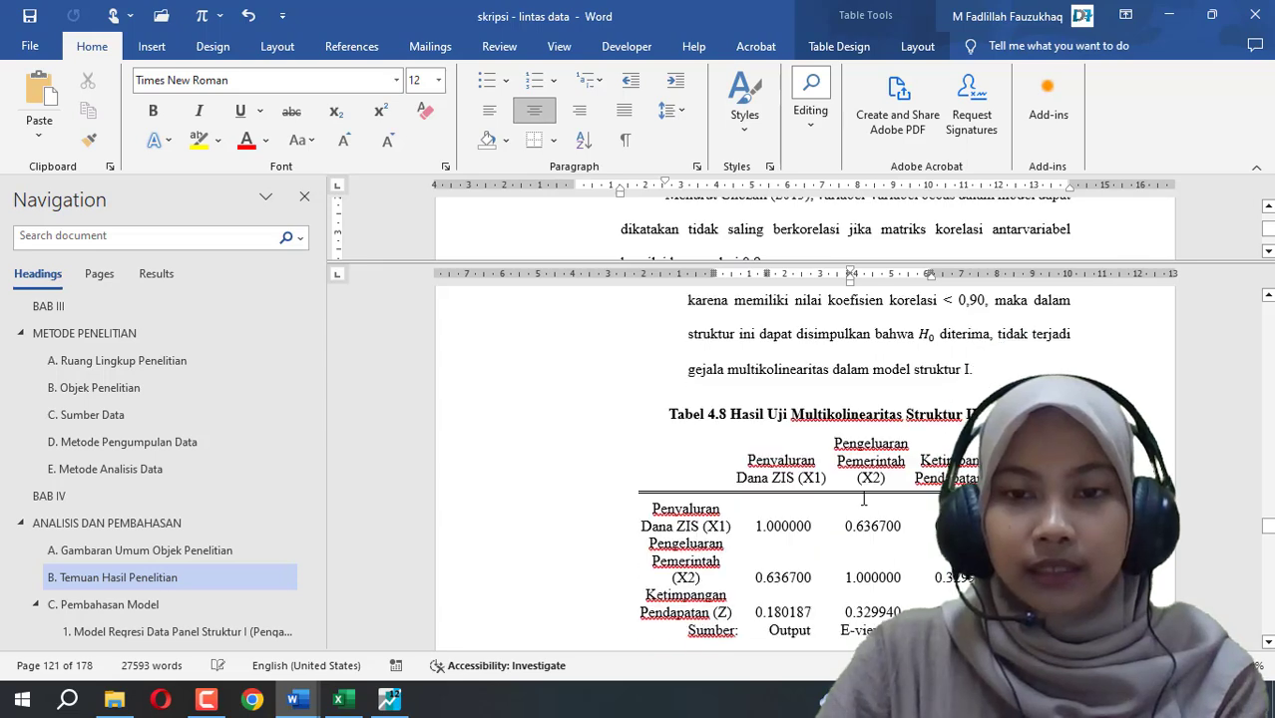
pyautogui.click(624, 424)
pyautogui.click(630, 429)
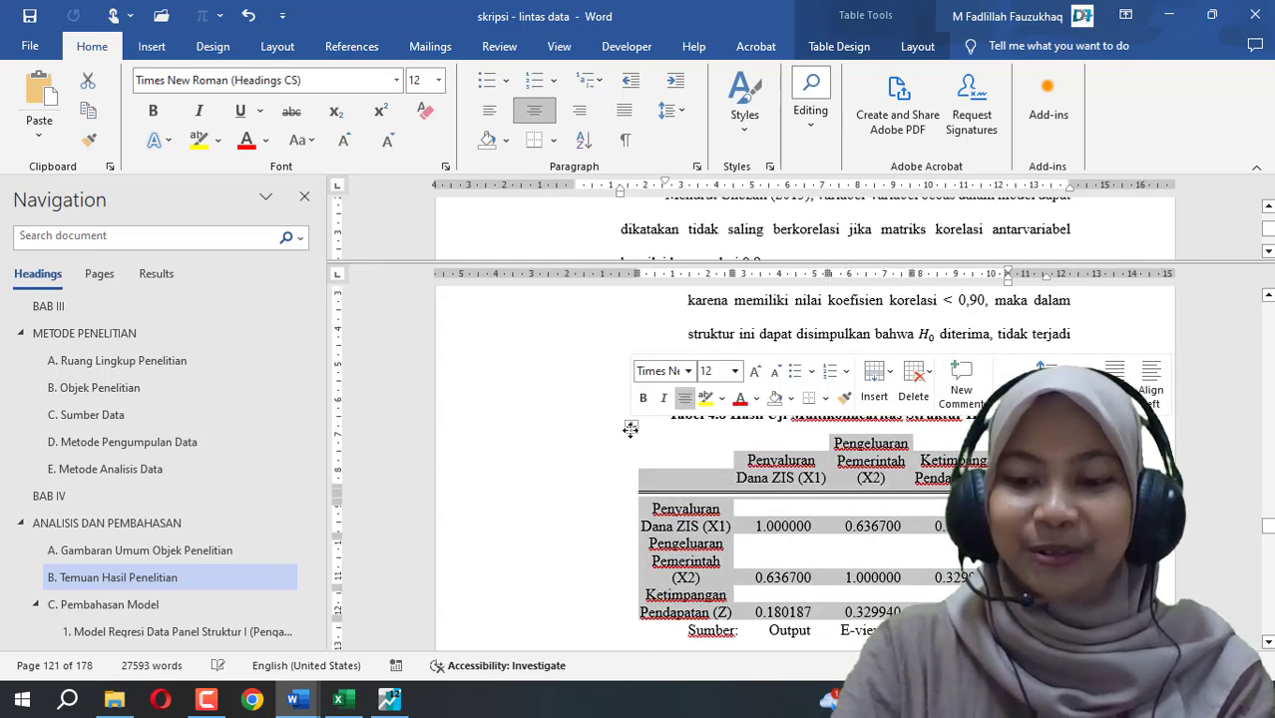
pyautogui.press('BackSpace')
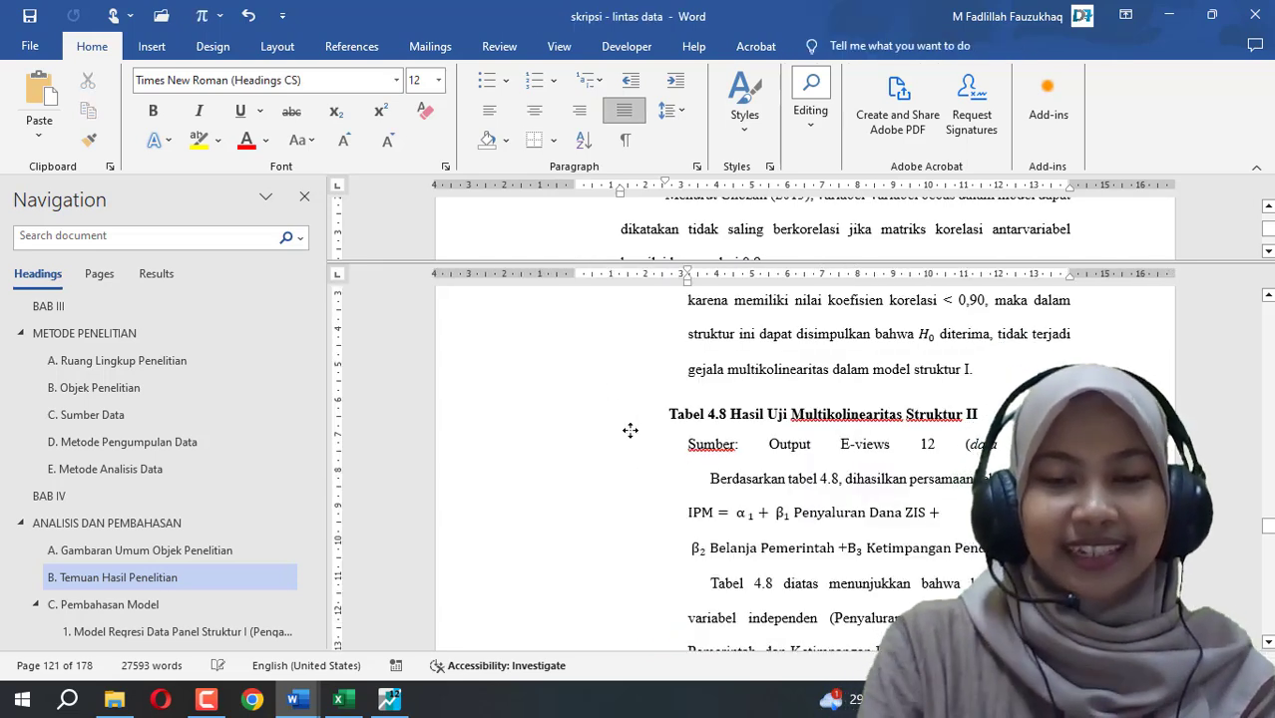
pyautogui.hotkey('ctrl', 'v')
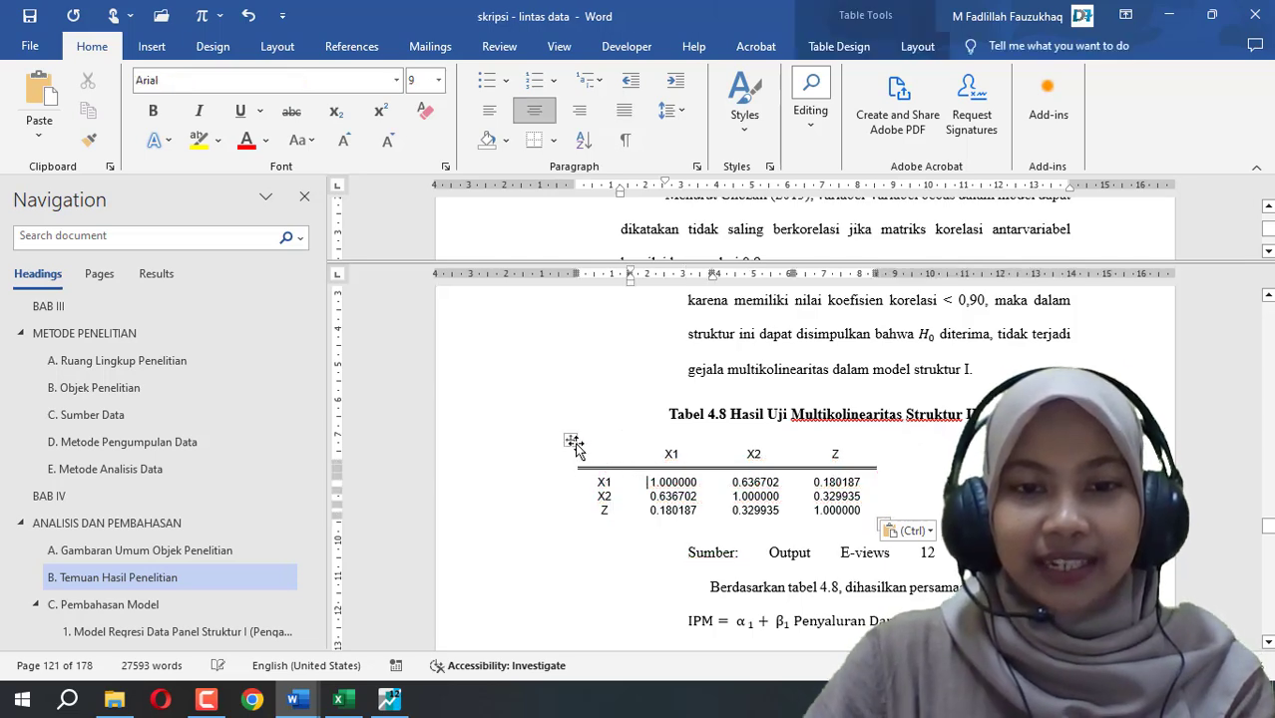
# Step: Format the whole pasted table under Tabel 4.8 in Times New Roman, size 12, and centre it
pyautogui.click(574, 443)
pyautogui.click(396, 80)
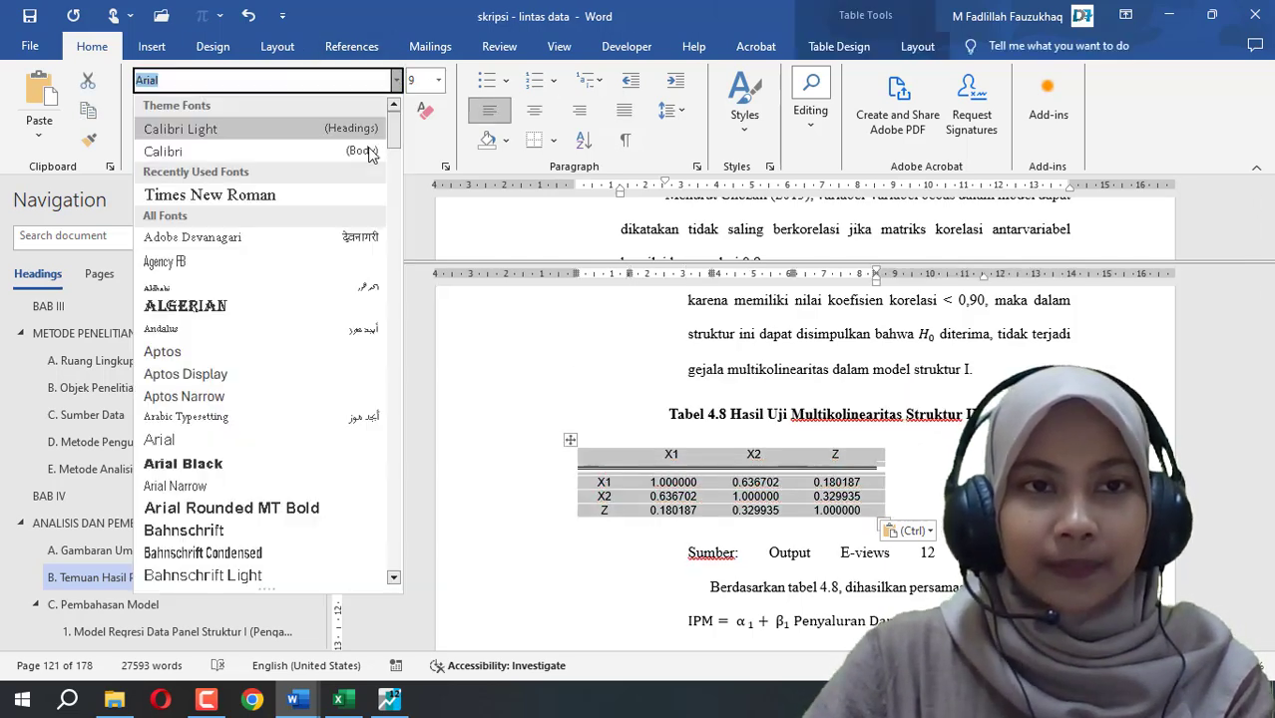
pyautogui.click(336, 196)
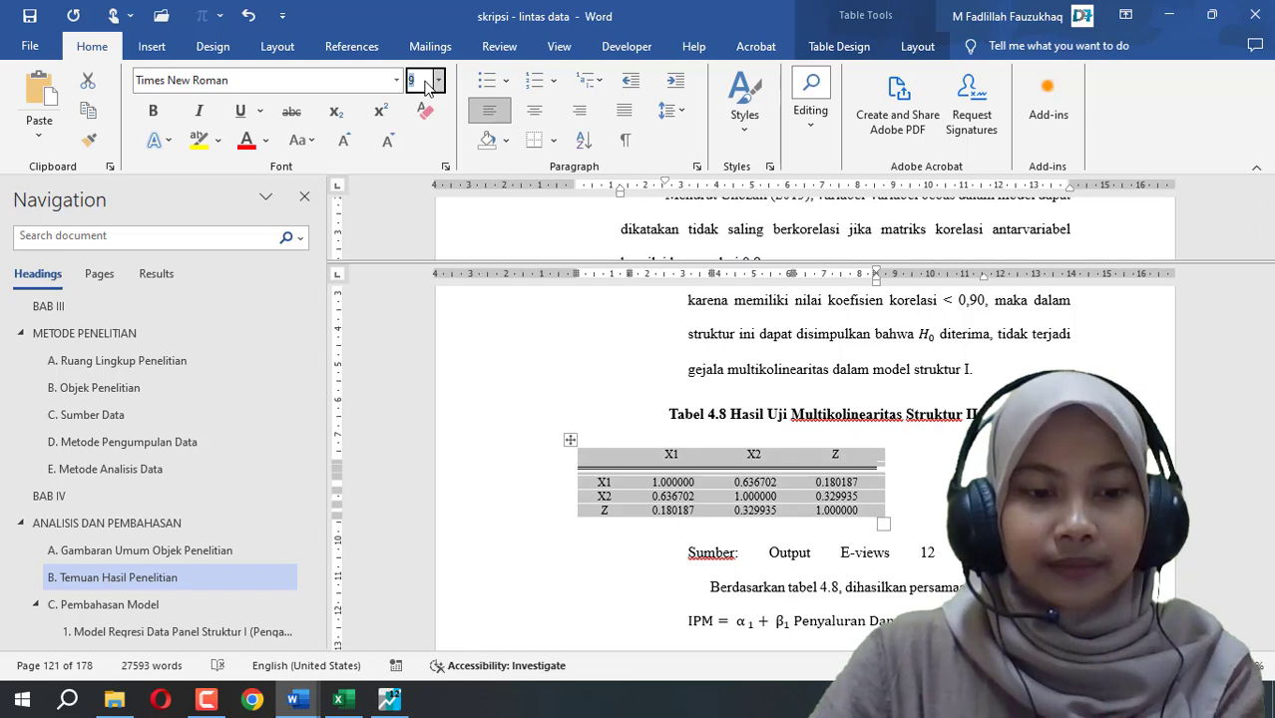
pyautogui.write('12')
pyautogui.press('Return')
pyautogui.hotkey('ctrl', 'e')
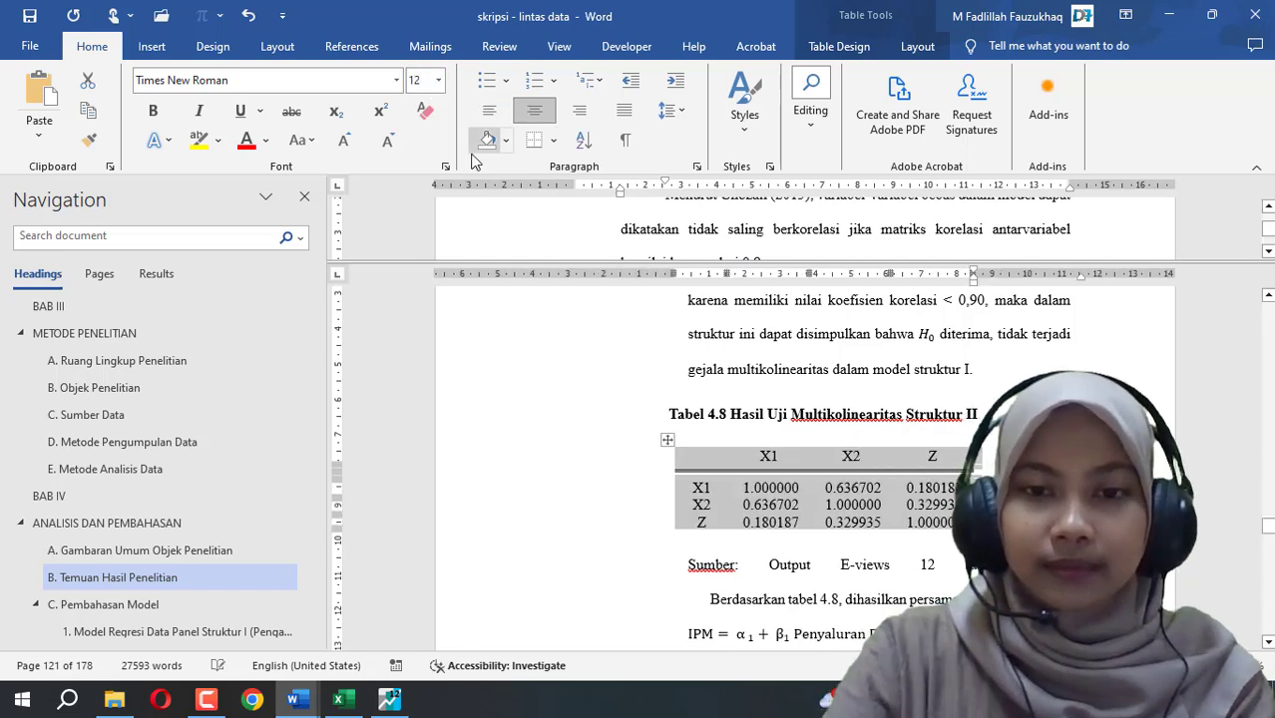
# Step: Highlight the X1–X2 and X2–Z correlation values above the diagonal of Tabel 4.8 in yellow
pyautogui.click(932, 489)
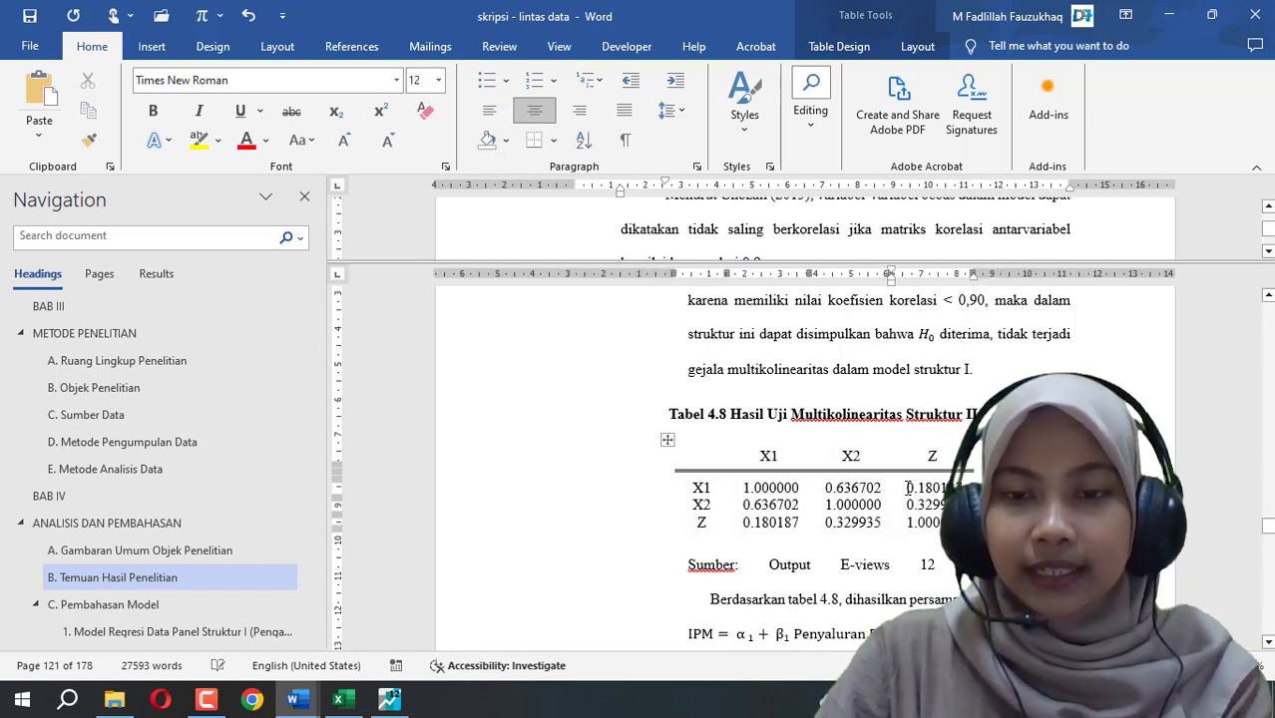
pyautogui.doubleClick(856, 489)
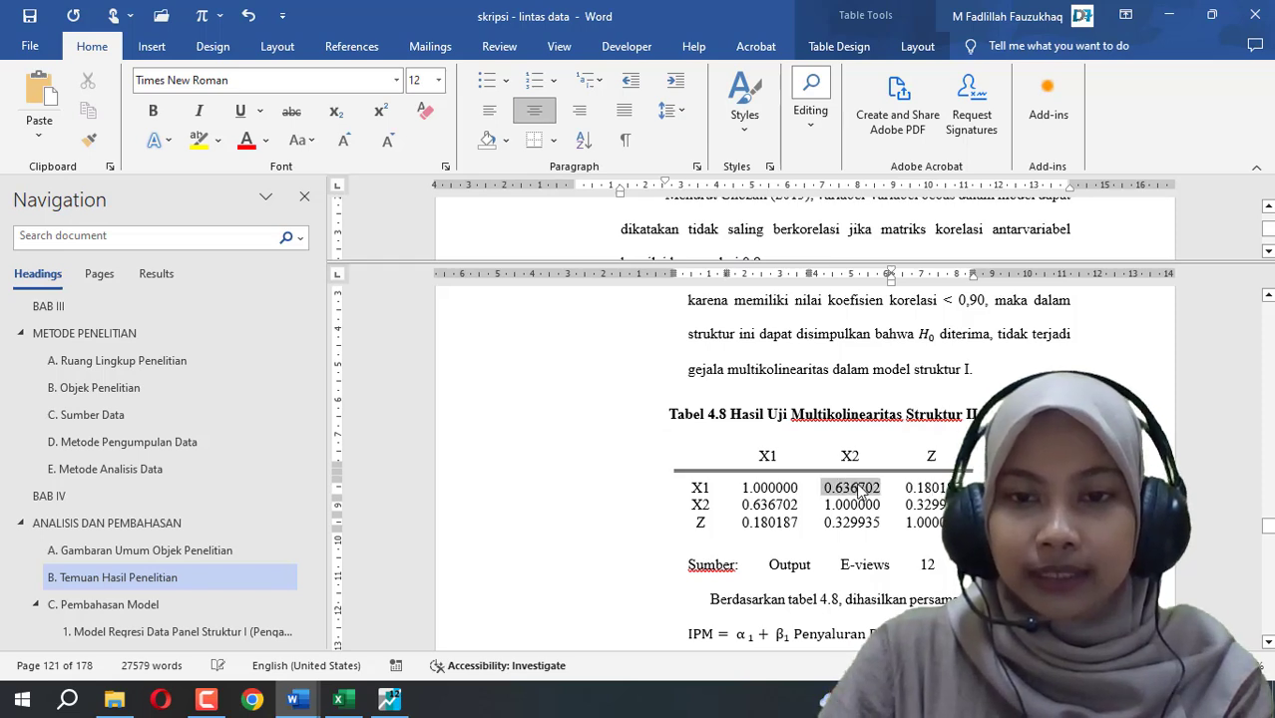
pyautogui.click(200, 148)
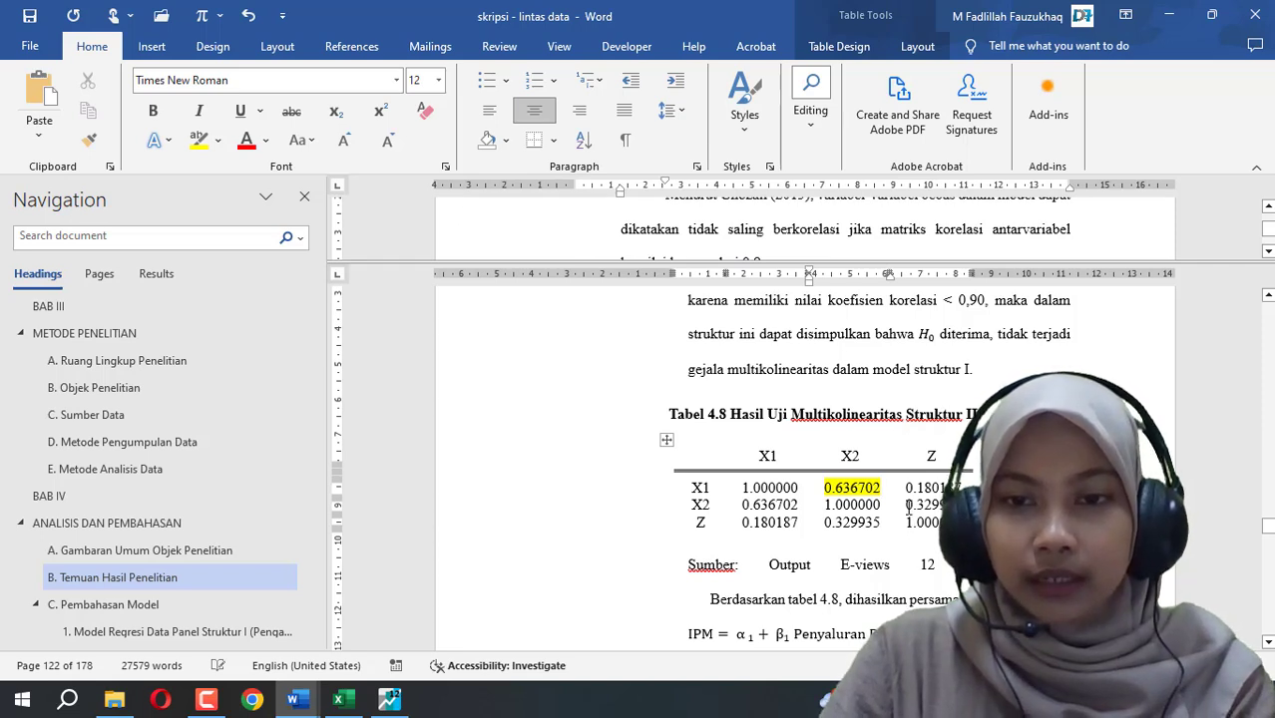
pyautogui.click(907, 506)
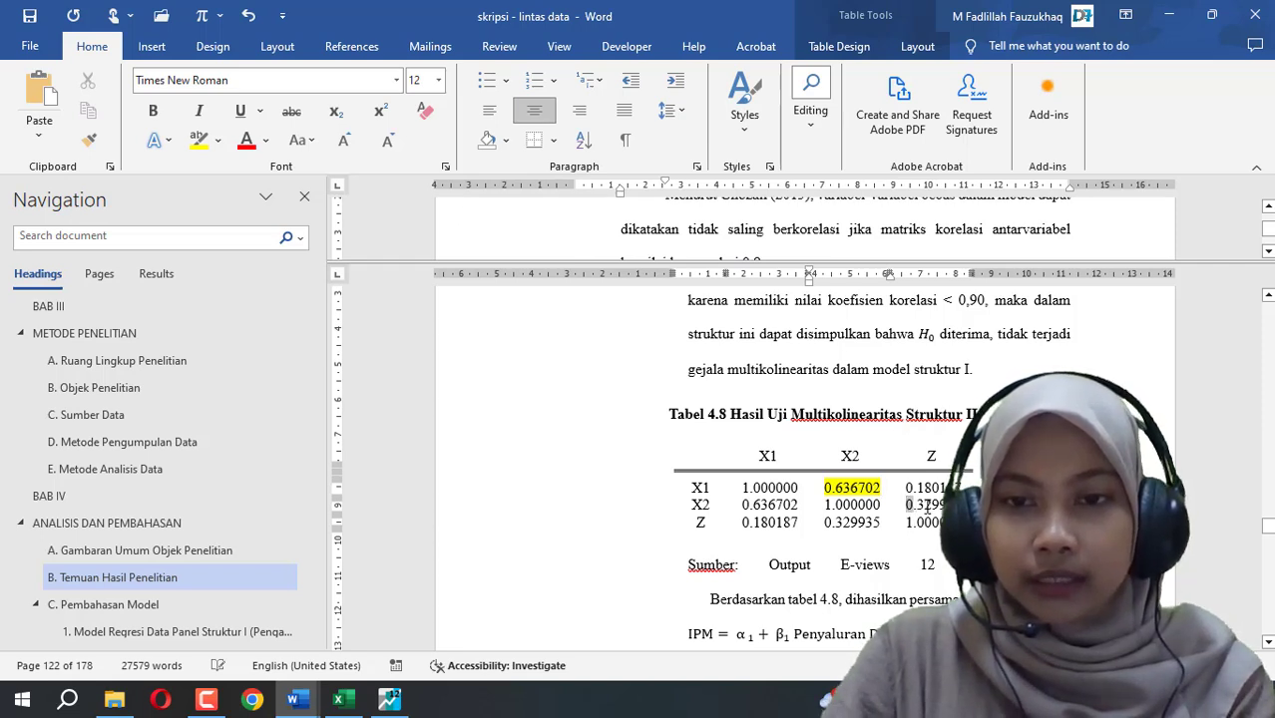
pyautogui.click(199, 141)
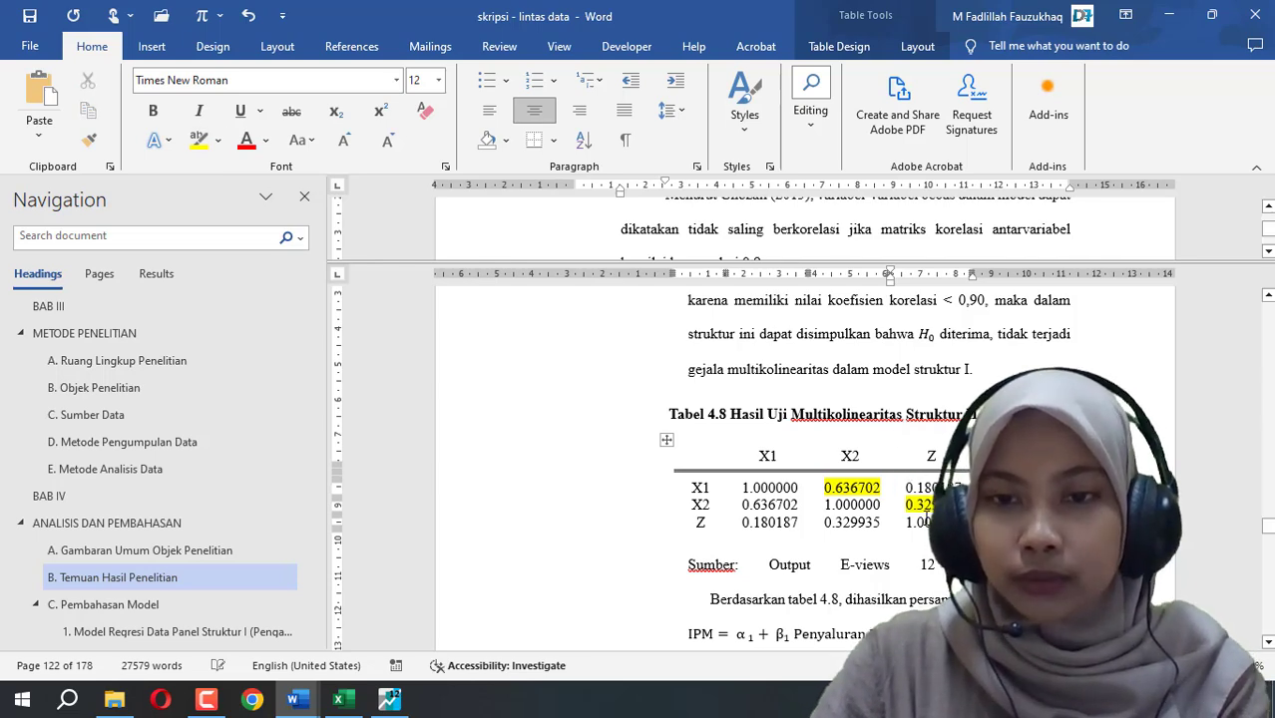
# Step: Correct the correlation threshold in the paragraph interpreting Tabel 4.8 to read "< 0,90"
pyautogui.scroll(-1, 798, 459)
pyautogui.scroll(-5, 861, 404)
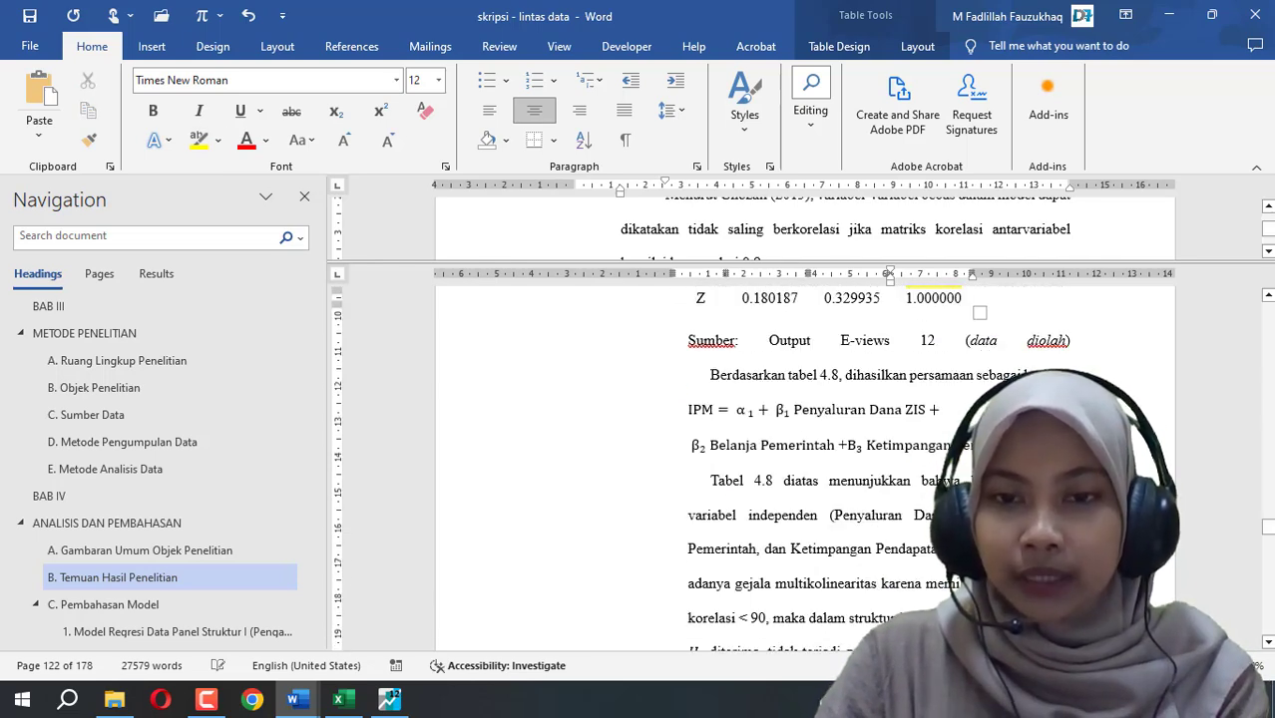
pyautogui.scroll(3, 861, 404)
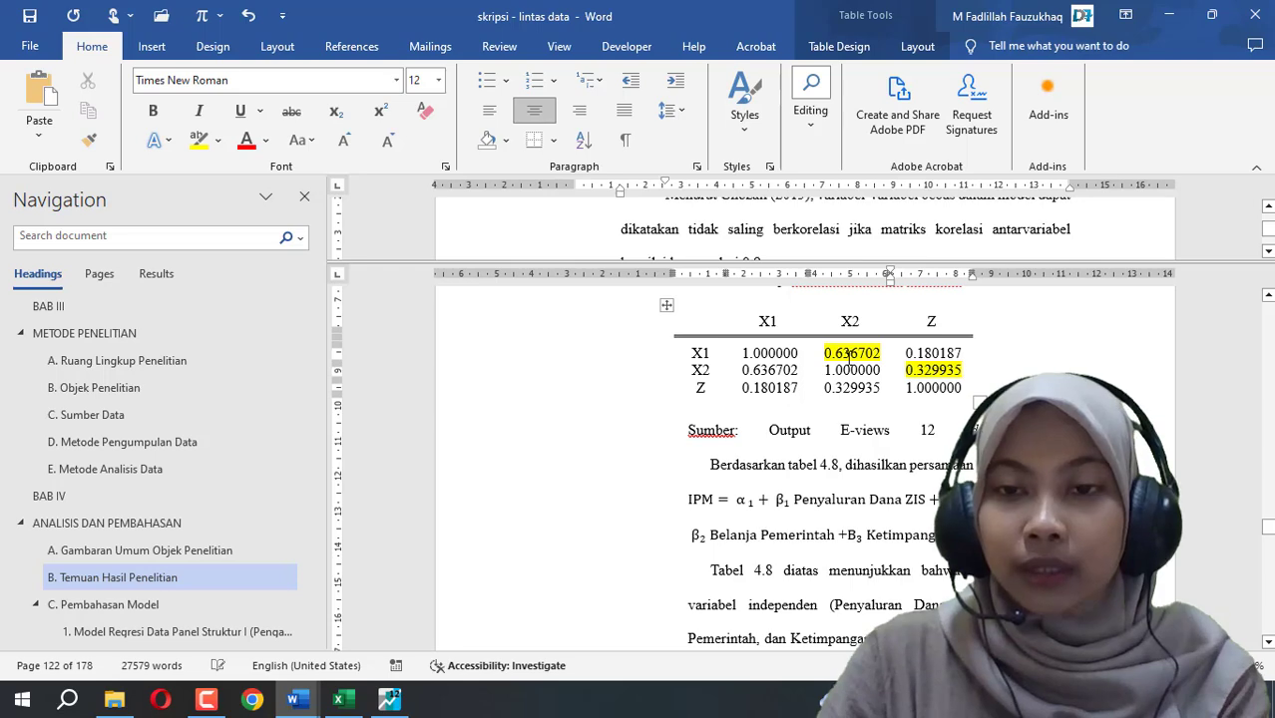
pyautogui.scroll(-1, 849, 358)
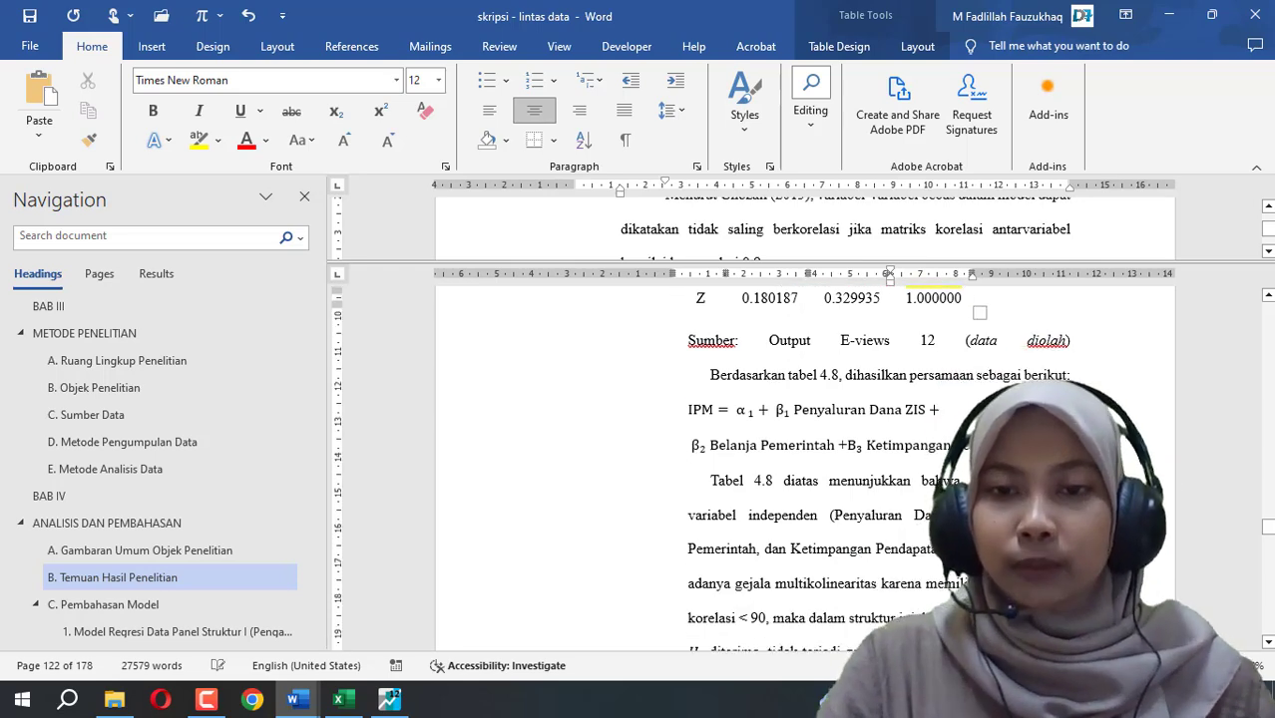
pyautogui.scroll(2, 849, 399)
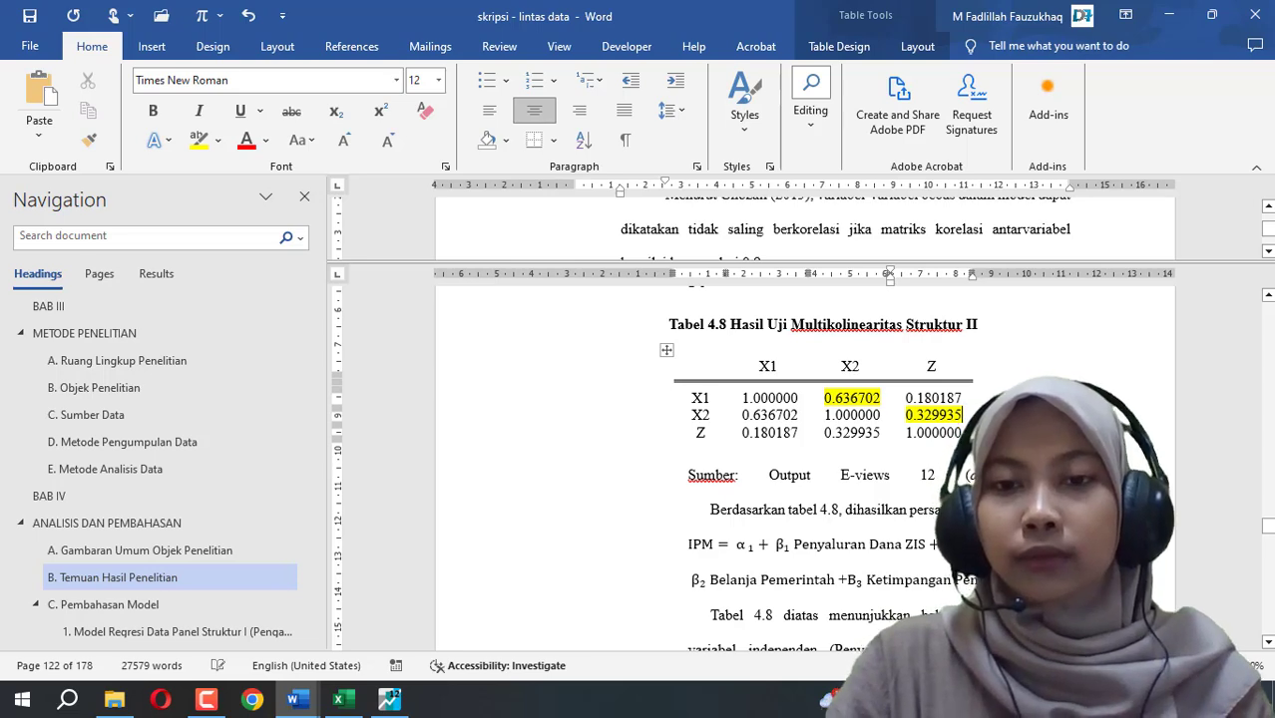
pyautogui.scroll(-3, 849, 449)
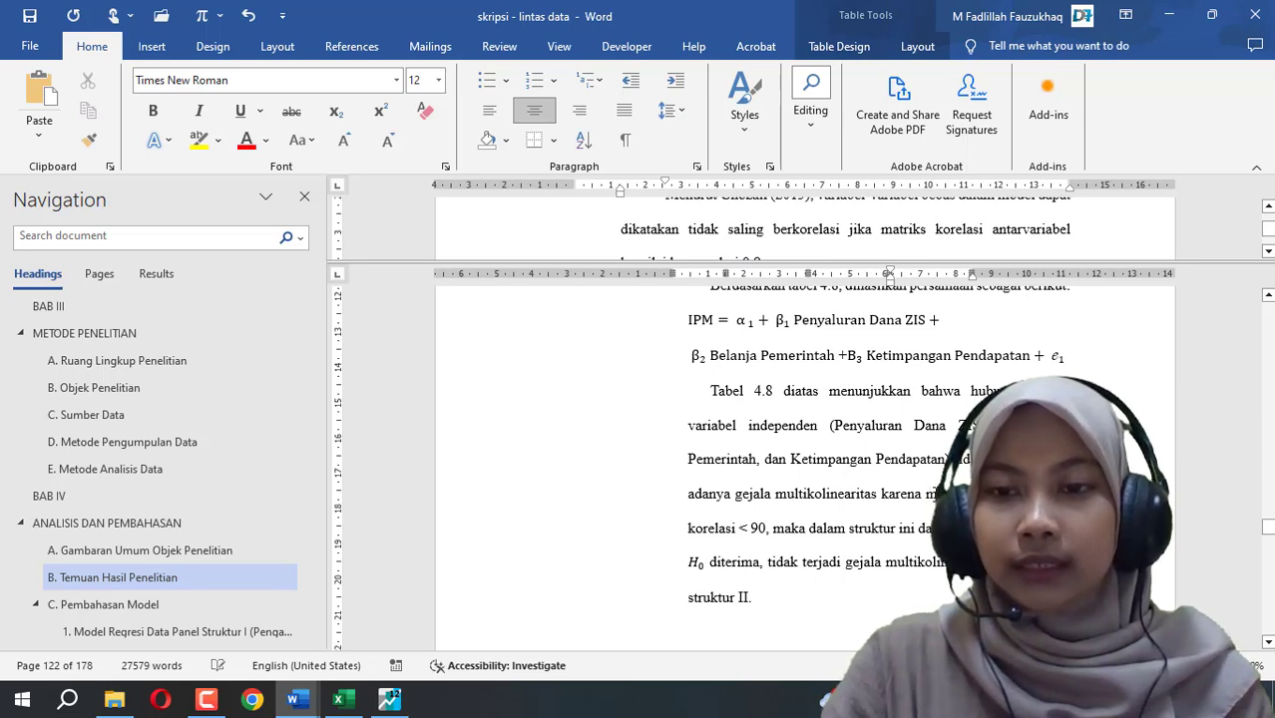
pyautogui.moveTo(926, 494); pyautogui.dragTo(768, 529)
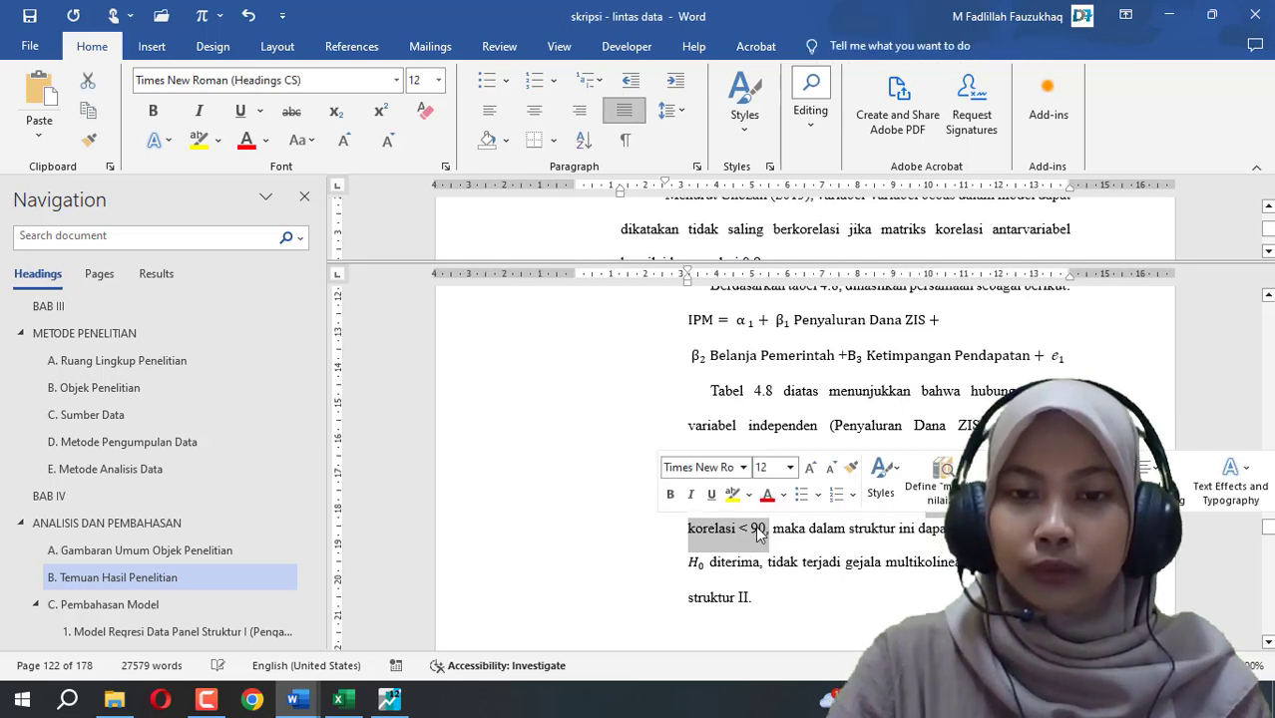
pyautogui.click(752, 529)
pyautogui.write('0,')
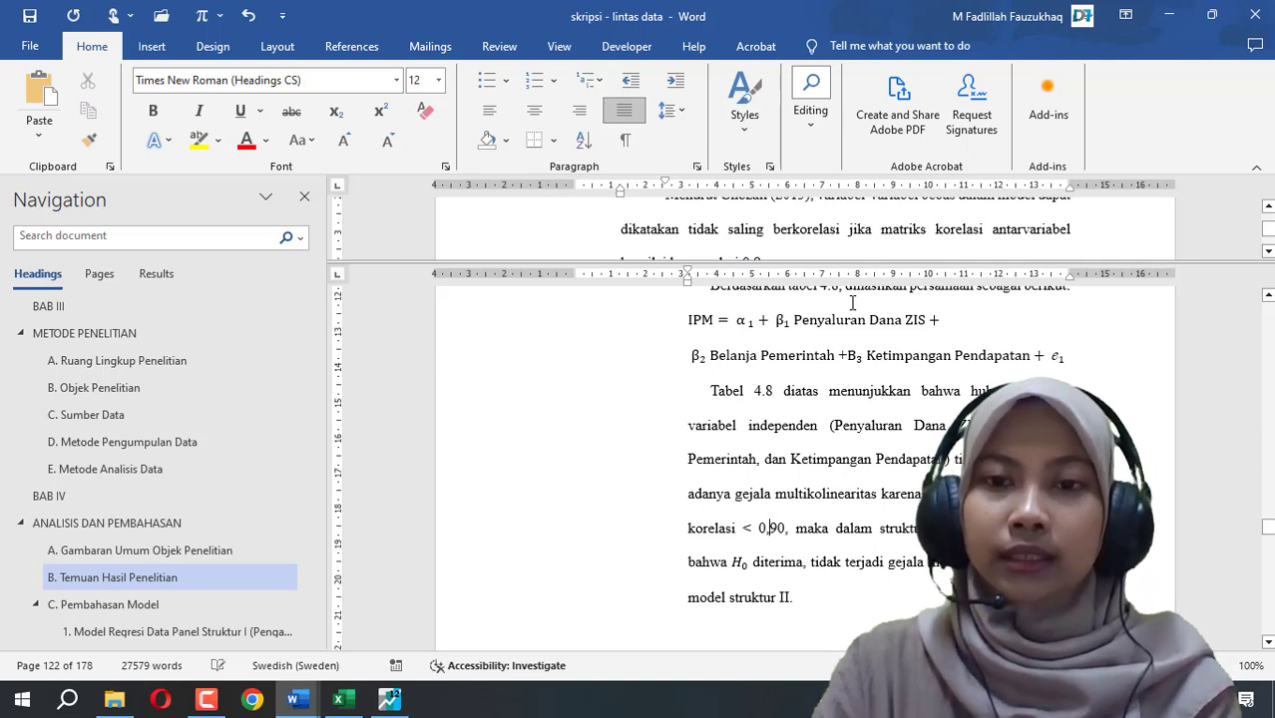
pyautogui.click(855, 371)
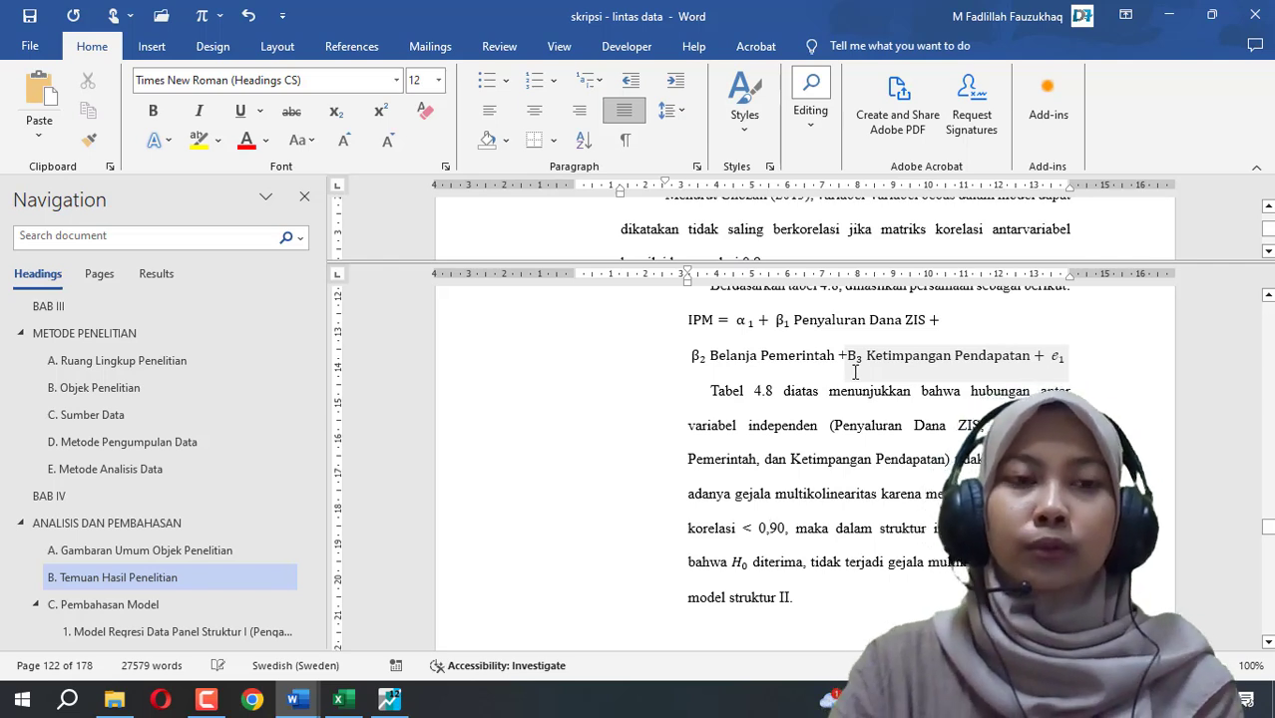
pyautogui.click(702, 432)
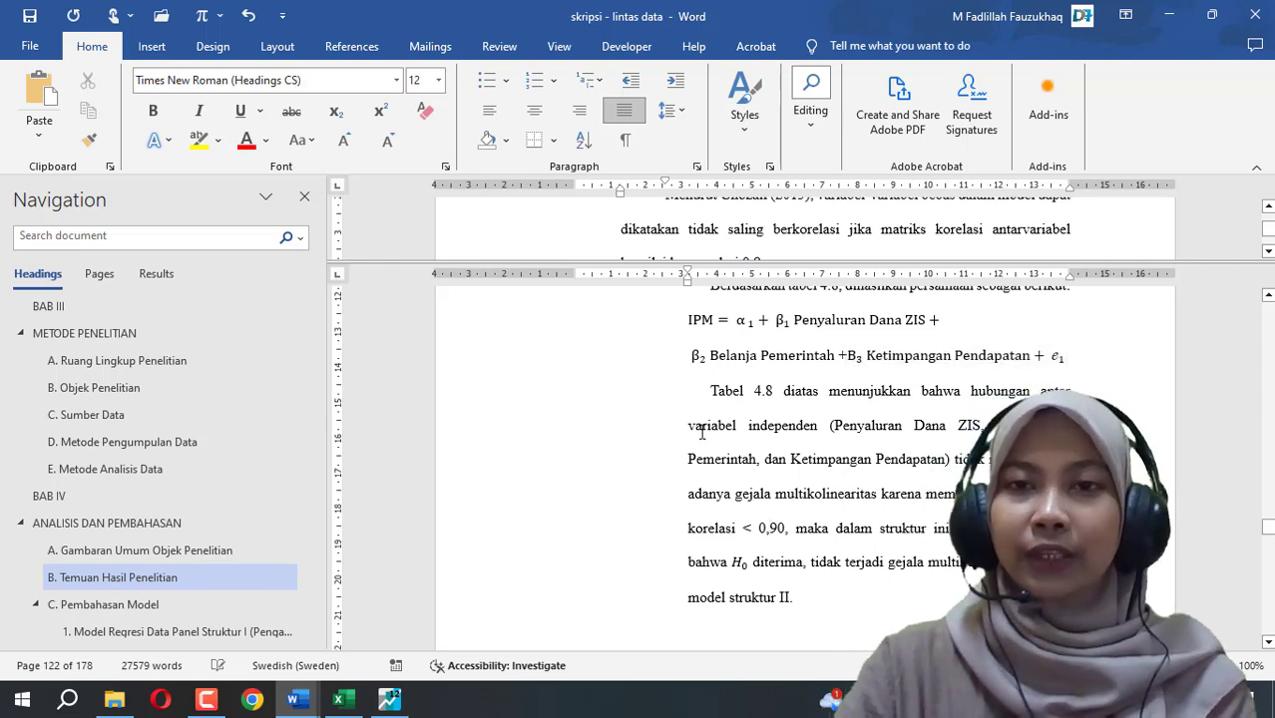